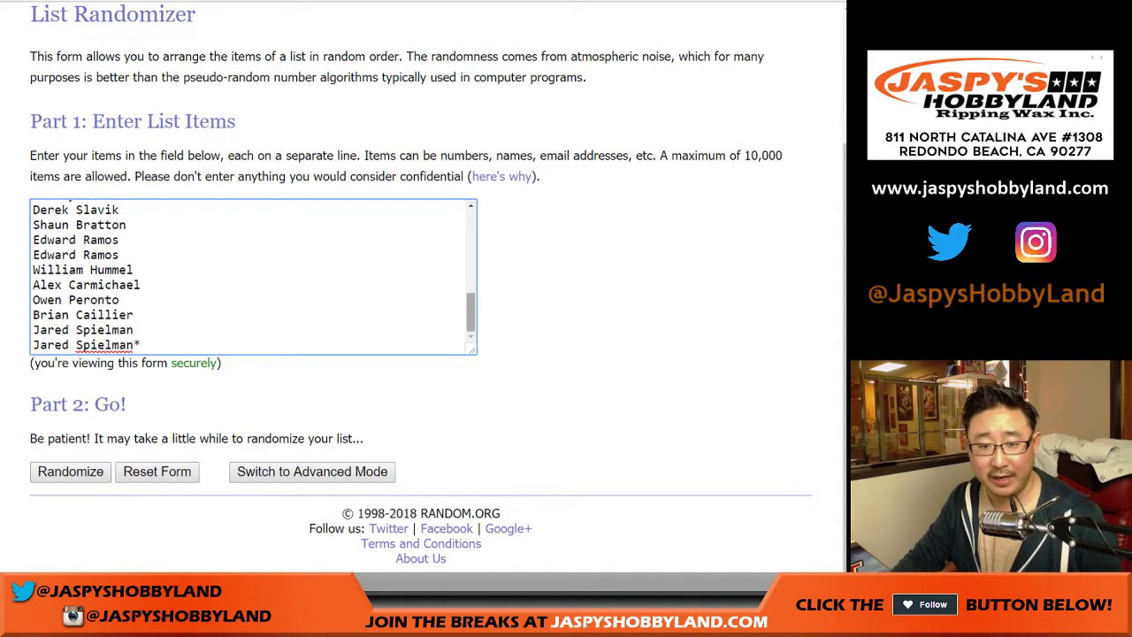
# Step: Leave the NFL team list and bring up the Dice Roller page set for 2 dice
pyautogui.moveTo(470, 312)
pyautogui.mouseDown()
pyautogui.moveTo(471, 232)
pyautogui.moveTo(471, 313)
pyautogui.mouseUp()
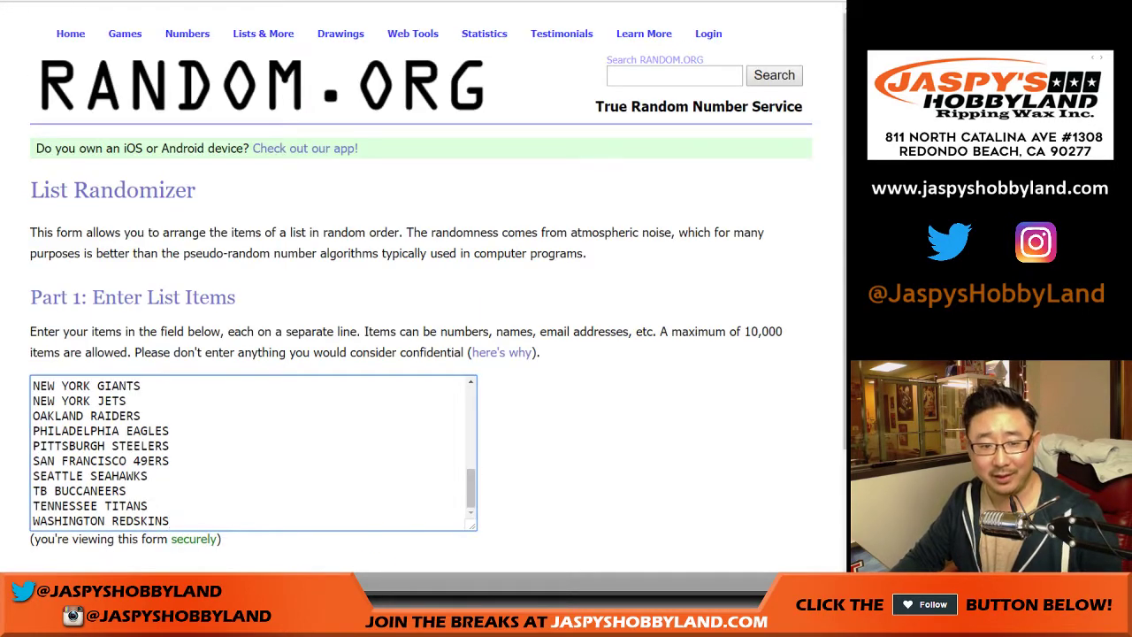
pyautogui.moveTo(470, 488)
pyautogui.mouseDown()
pyautogui.moveTo(470, 406)
pyautogui.moveTo(471, 488)
pyautogui.mouseUp()
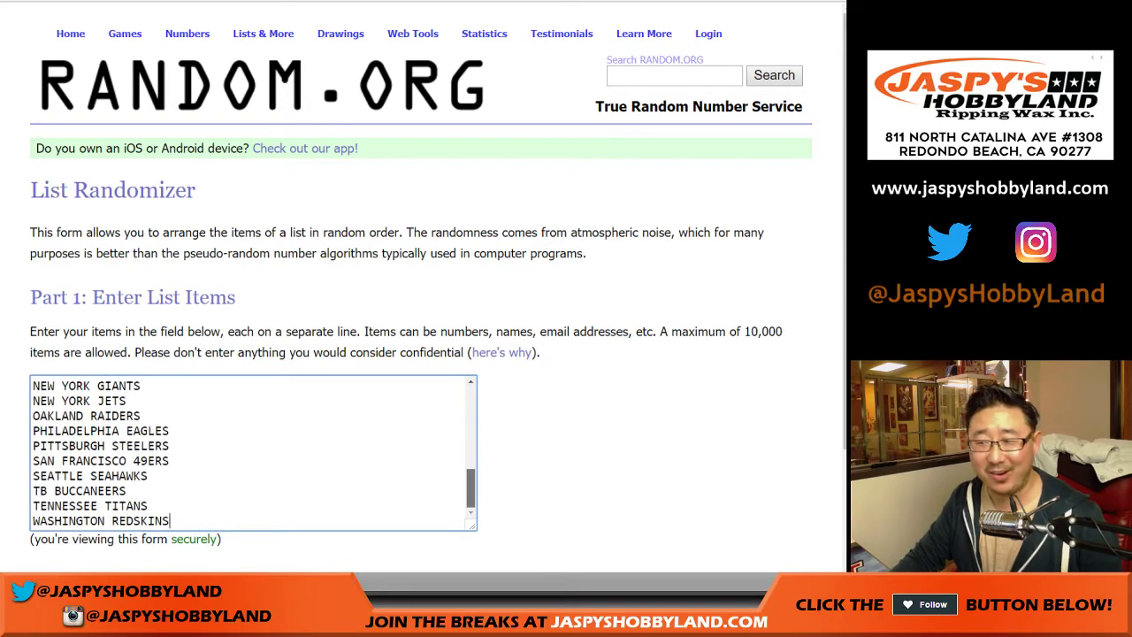
pyautogui.hotkey('ctrl', 'Tab')
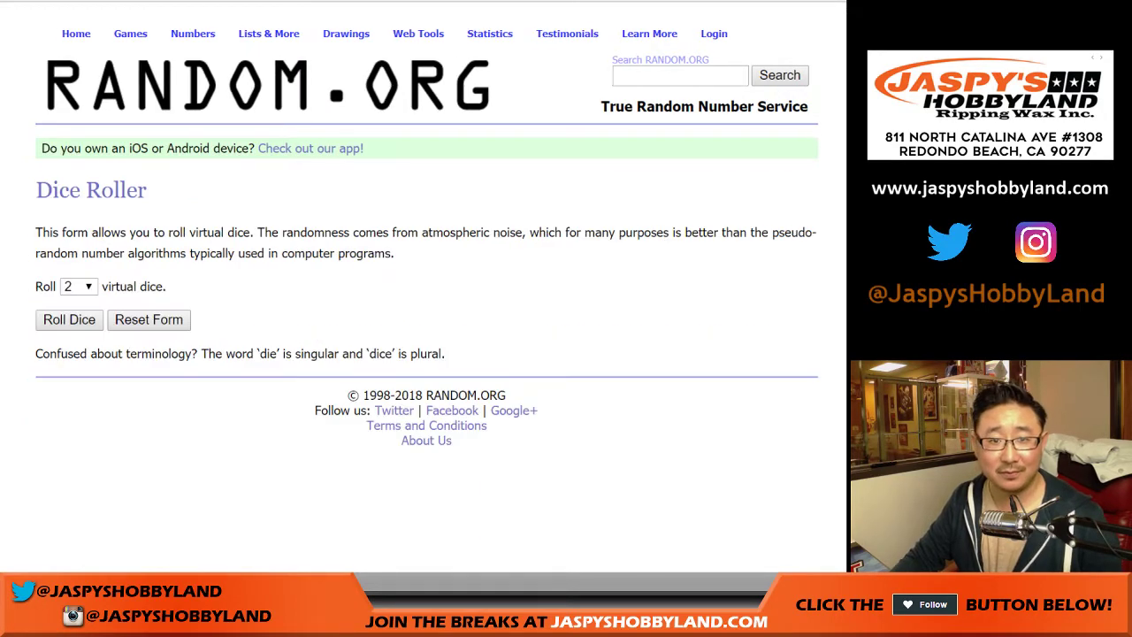
# Step: Roll two dice (1 and 4, totalling 5) and shuffle the participant names five times
pyautogui.press('Return')
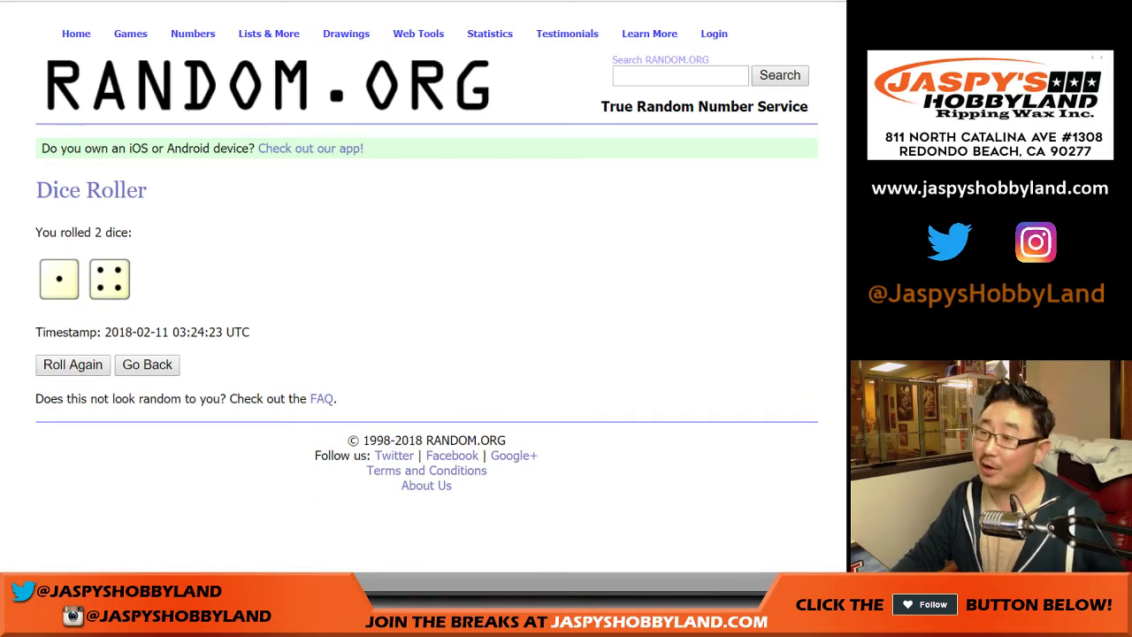
pyautogui.hotkey('ctrl', 'Tab')
pyautogui.press('Tab')
pyautogui.press('Tab')
pyautogui.press('Return')
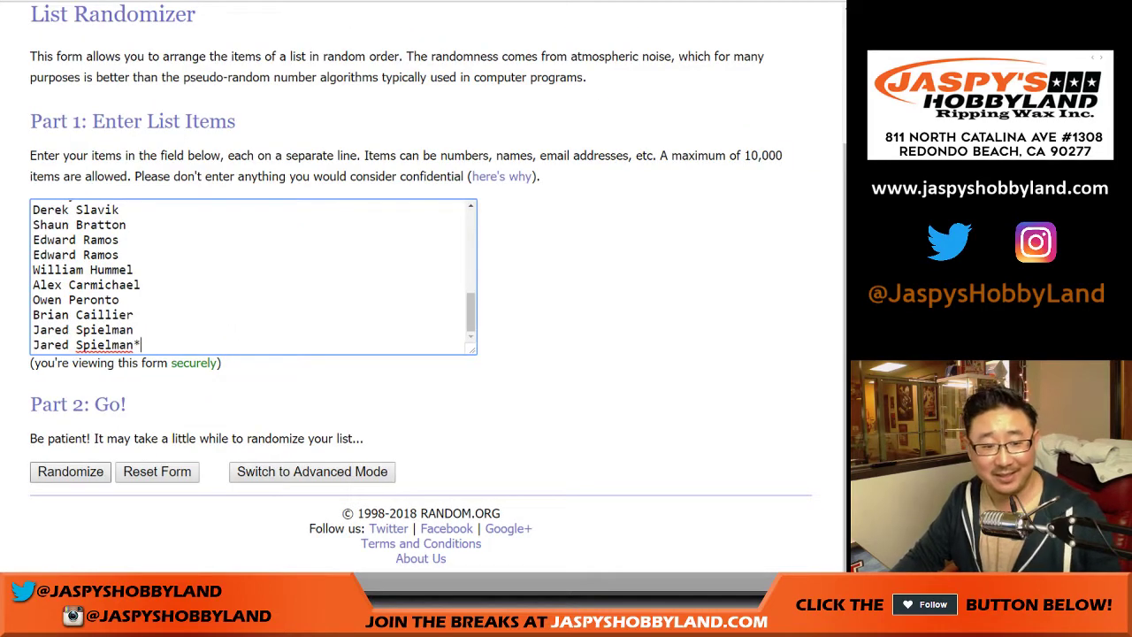
pyautogui.press('Return')
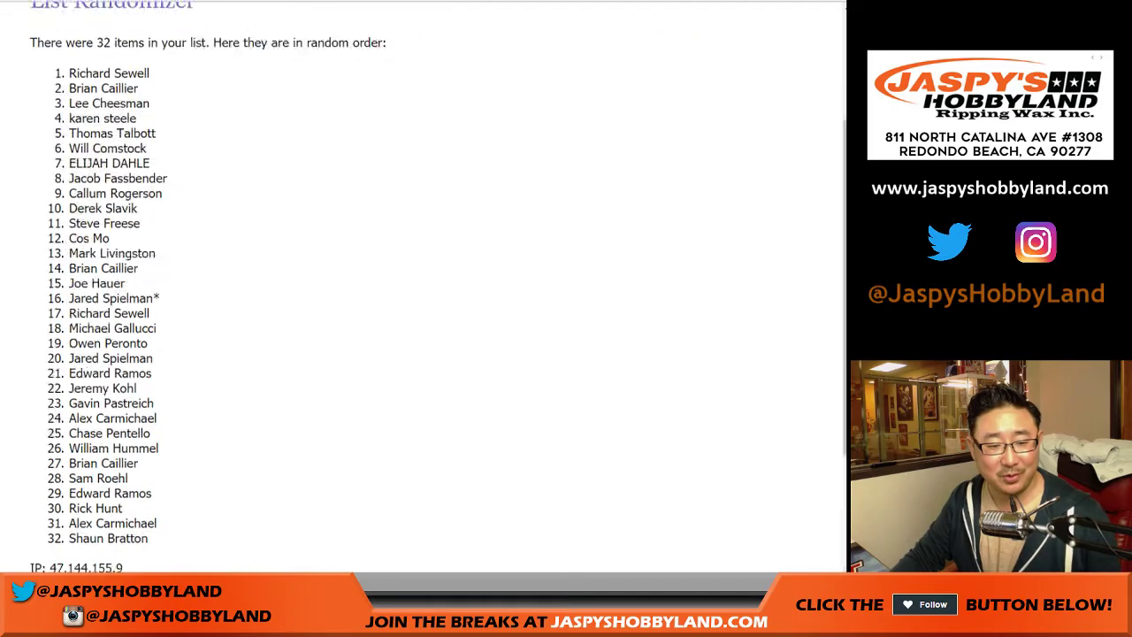
pyautogui.press('Return')
pyautogui.press('Return')
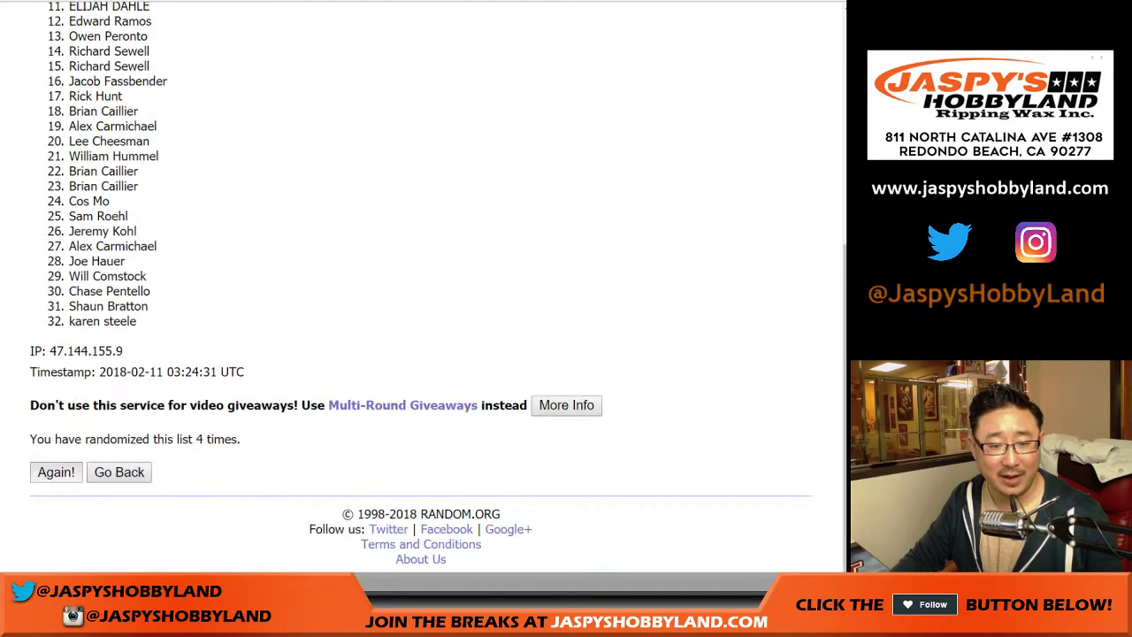
pyautogui.press('Return')
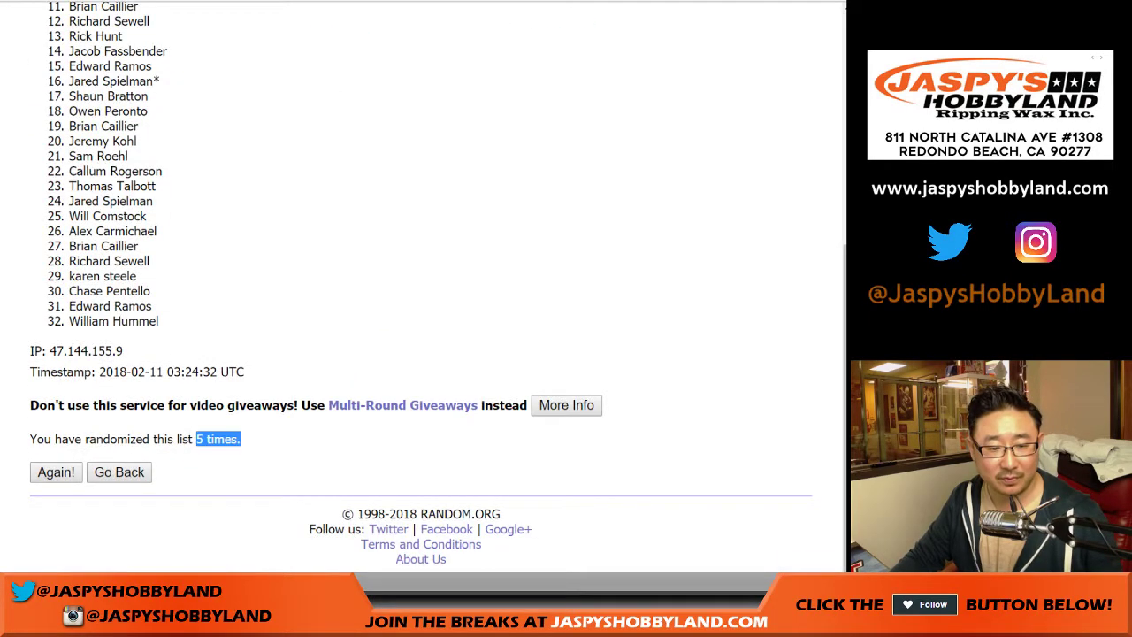
# Step: Copy the shuffled 32 names and paste them into column A starting at A1
pyautogui.scroll(4, 425, 292)
pyautogui.moveTo(69, 182); pyautogui.dragTo(159, 372)
pyautogui.hotkey('ctrl', 'c')
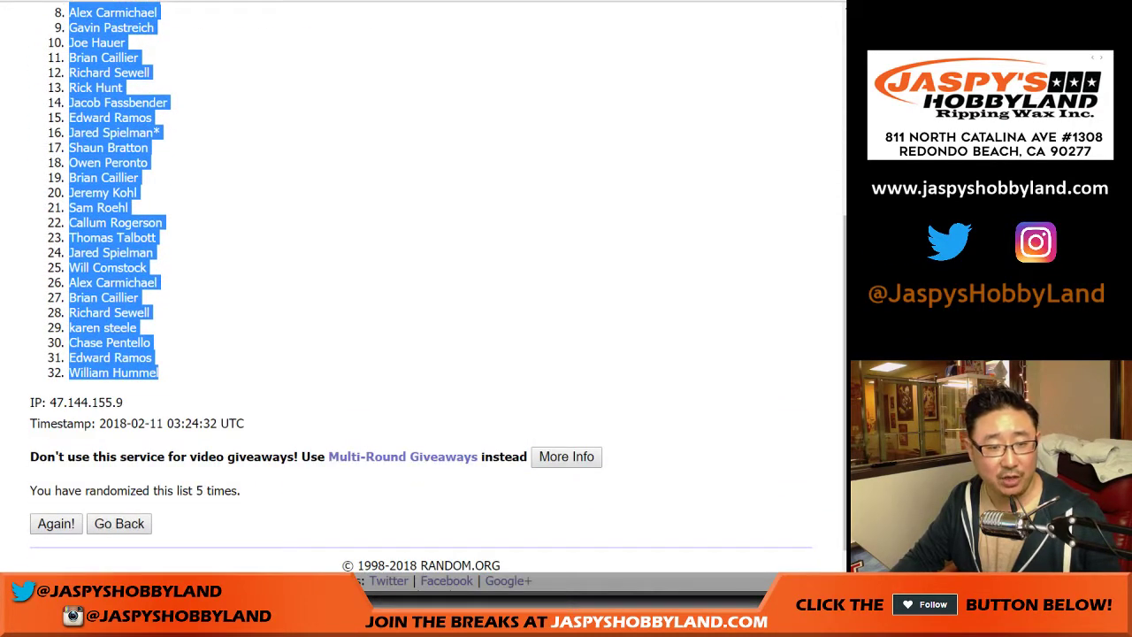
pyautogui.hotkey('alt', 'Tab')
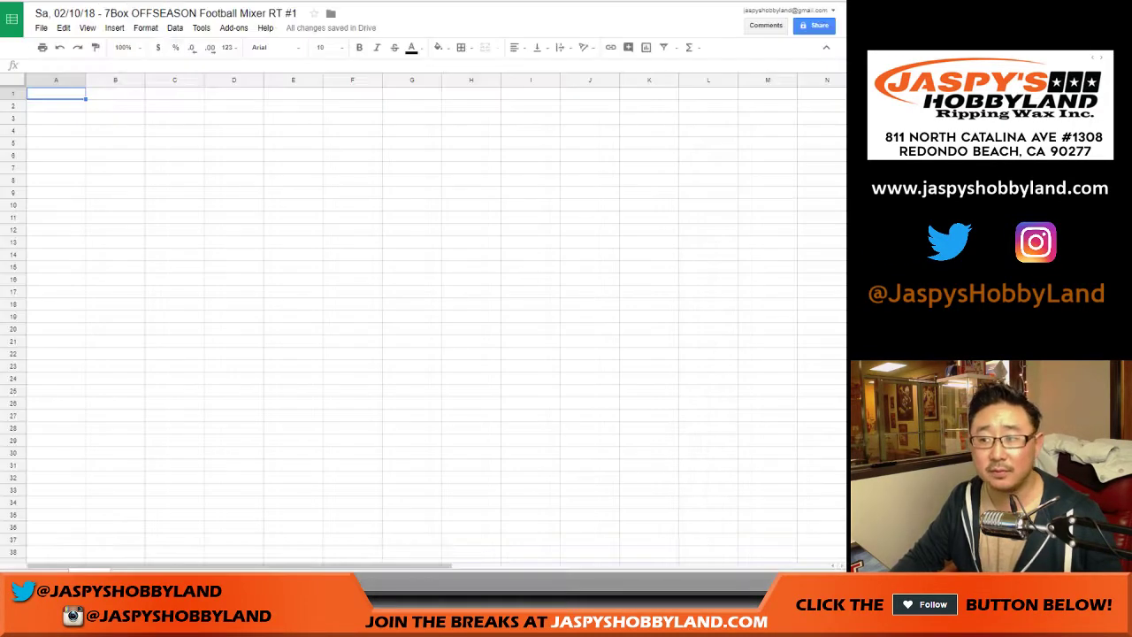
pyautogui.rightClick(76, 93)
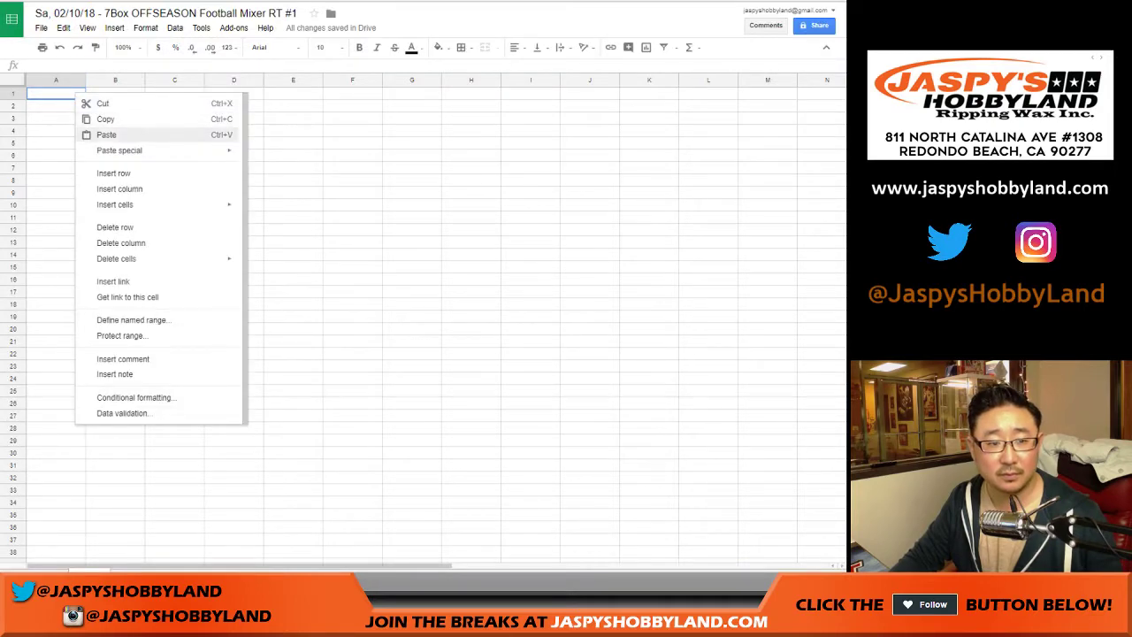
pyautogui.click(106, 134)
pyautogui.hotkey('alt', 'Tab')
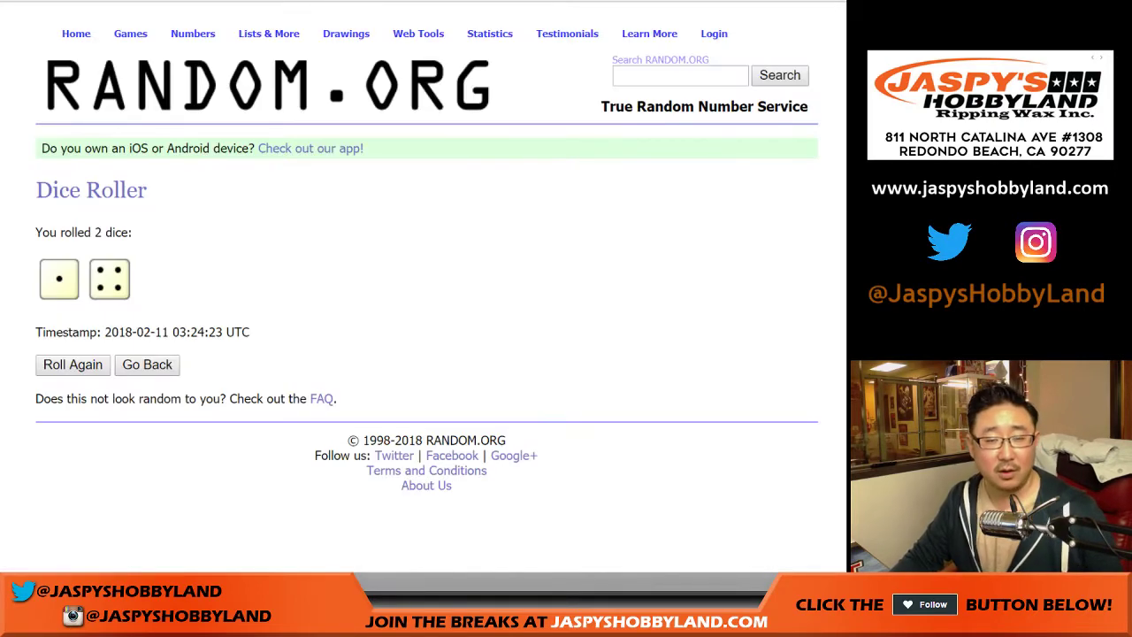
# Step: Shuffle the 32 NFL teams five times in the List Randomizer
pyautogui.hotkey('ctrl', 'Tab')
pyautogui.hotkey('ctrl', 'Tab')
pyautogui.scroll(-2, 424, 292)
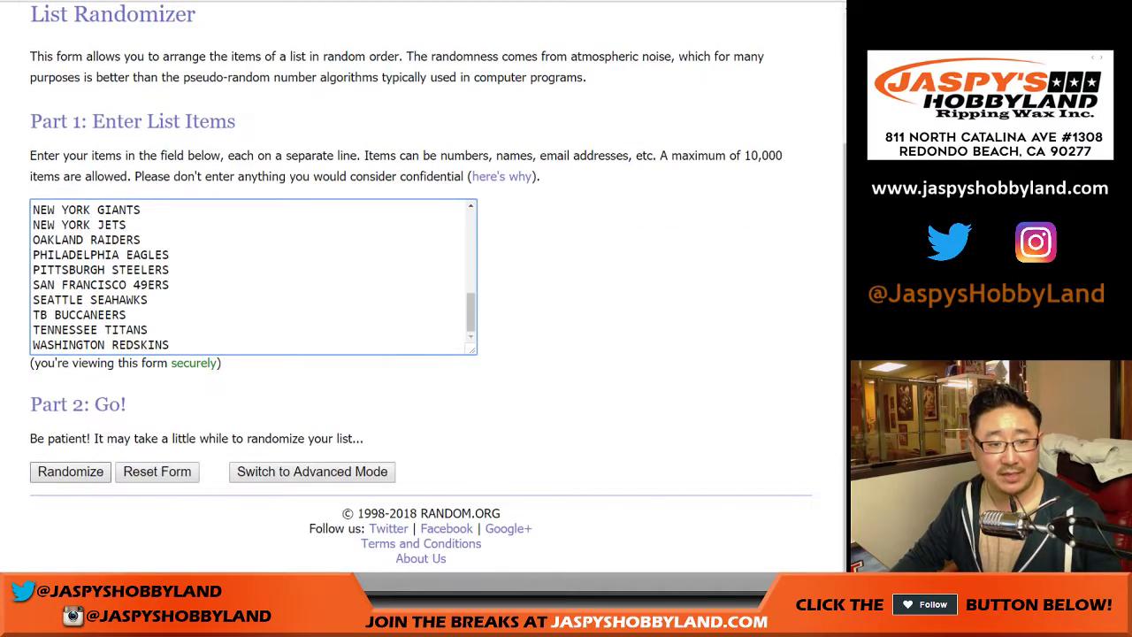
pyautogui.click(70, 471)
pyautogui.click(55, 471)
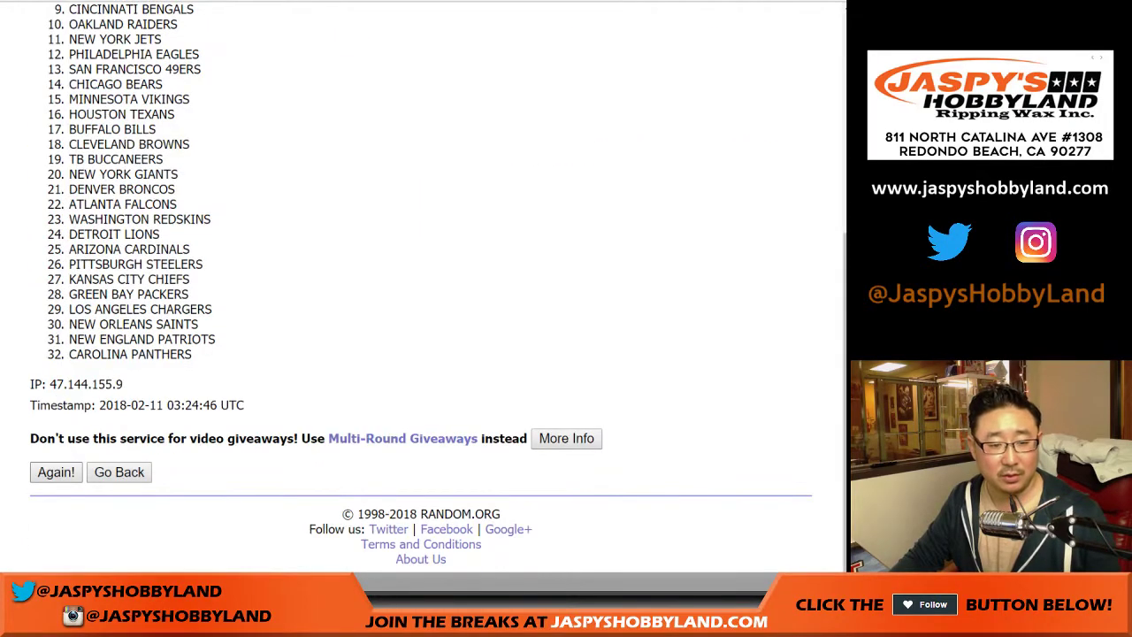
pyautogui.click(56, 471)
pyautogui.click(55, 472)
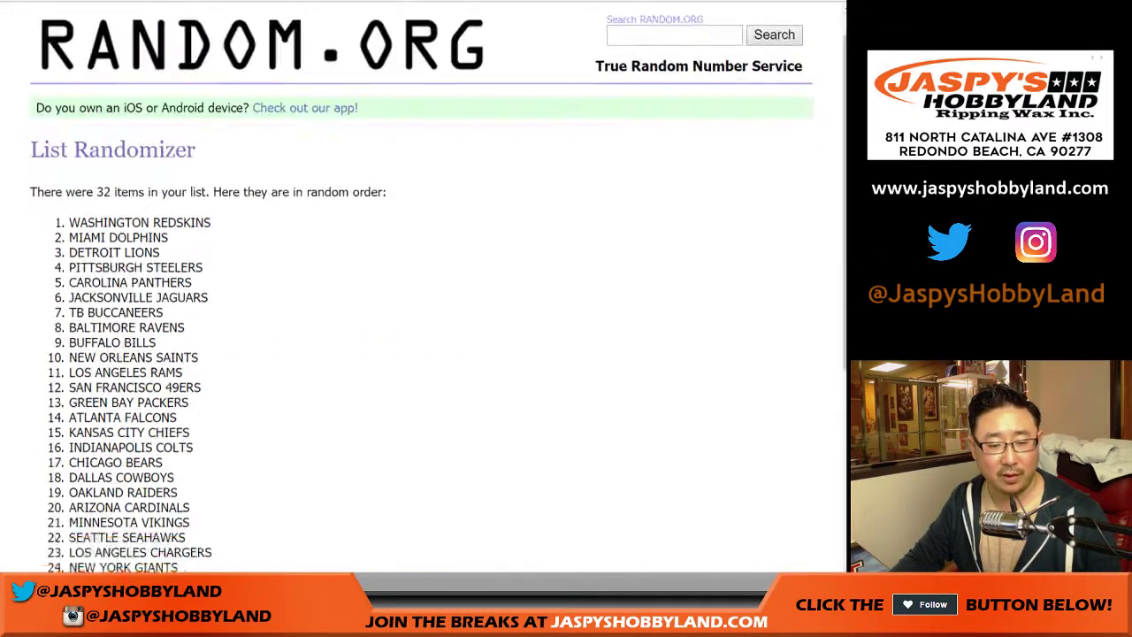
pyautogui.click(56, 472)
# Step: Select the final randomized team list and return to the names spreadsheet
pyautogui.scroll(-2, 425, 292)
pyautogui.moveTo(193, 439); pyautogui.dragTo(240, 439)
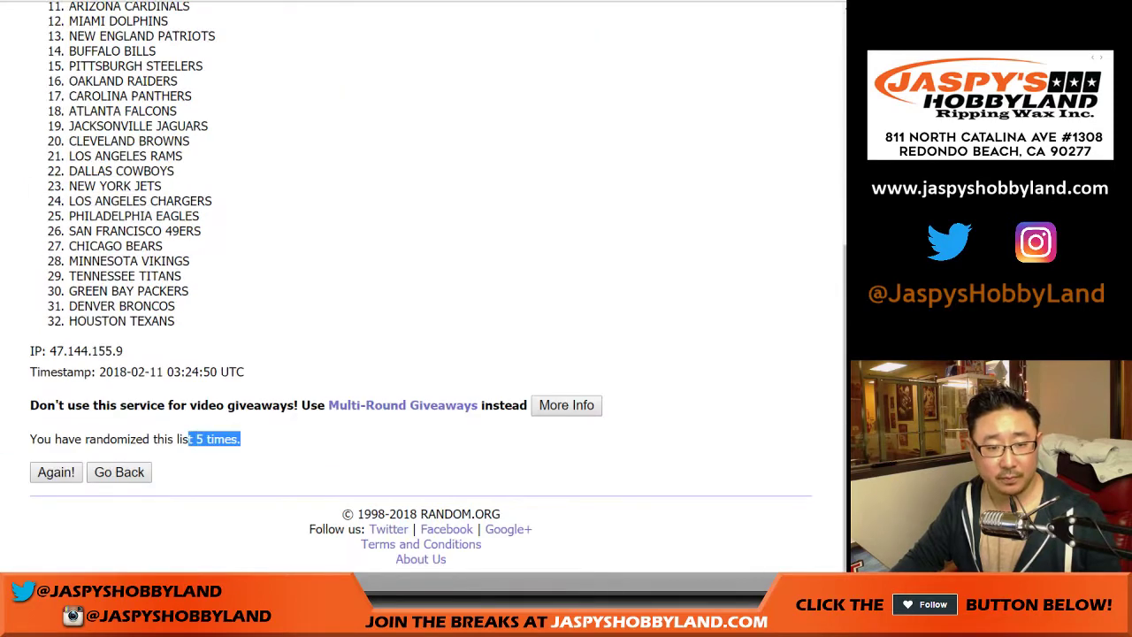
pyautogui.click(240, 438)
pyautogui.scroll(5, 425, 292)
pyautogui.moveTo(69, 181); pyautogui.dragTo(175, 322)
pyautogui.hotkey('ctrl', 'c')
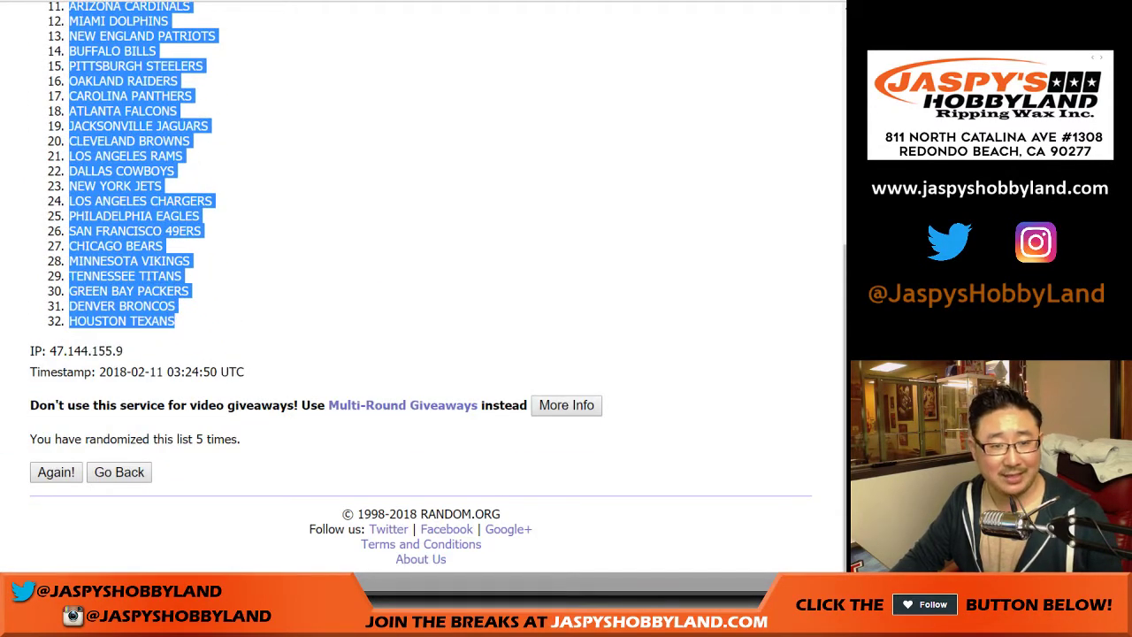
pyautogui.hotkey('ctrl', 'Tab')
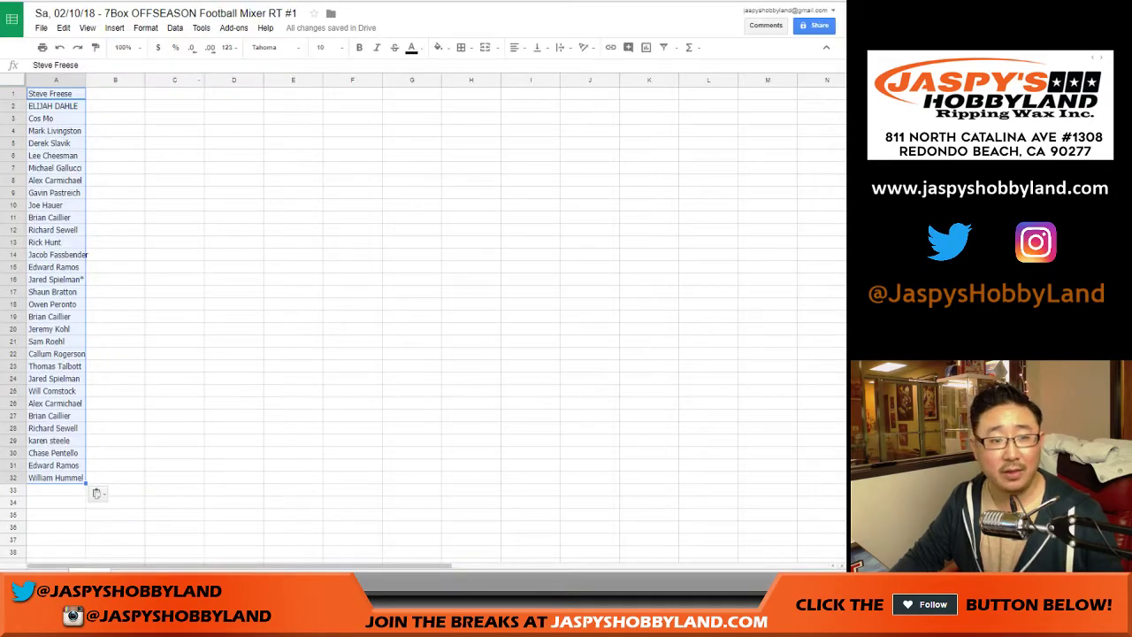
# Step: Paste the shuffled teams into column B and switch the whole sheet to Roboto
pyautogui.rightClick(138, 95)
pyautogui.click(177, 136)
pyautogui.hotkey('ctrl', 'a')
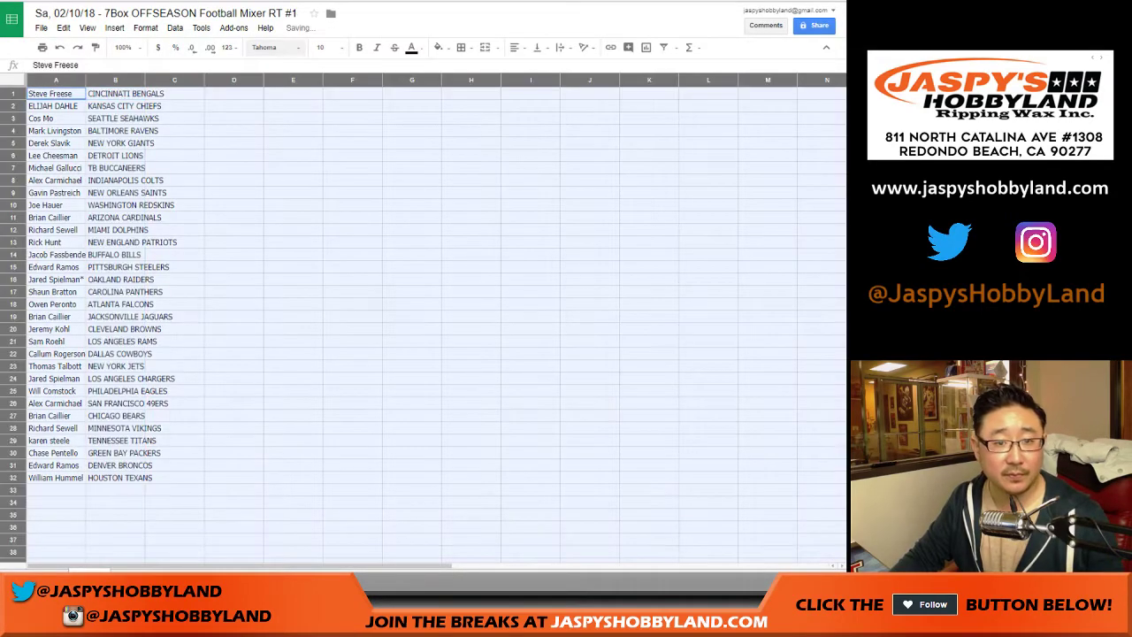
pyautogui.click(274, 47)
pyautogui.click(275, 90)
# Step: Set the sheet's text size to 13 and auto-fit columns A and B
pyautogui.click(323, 47)
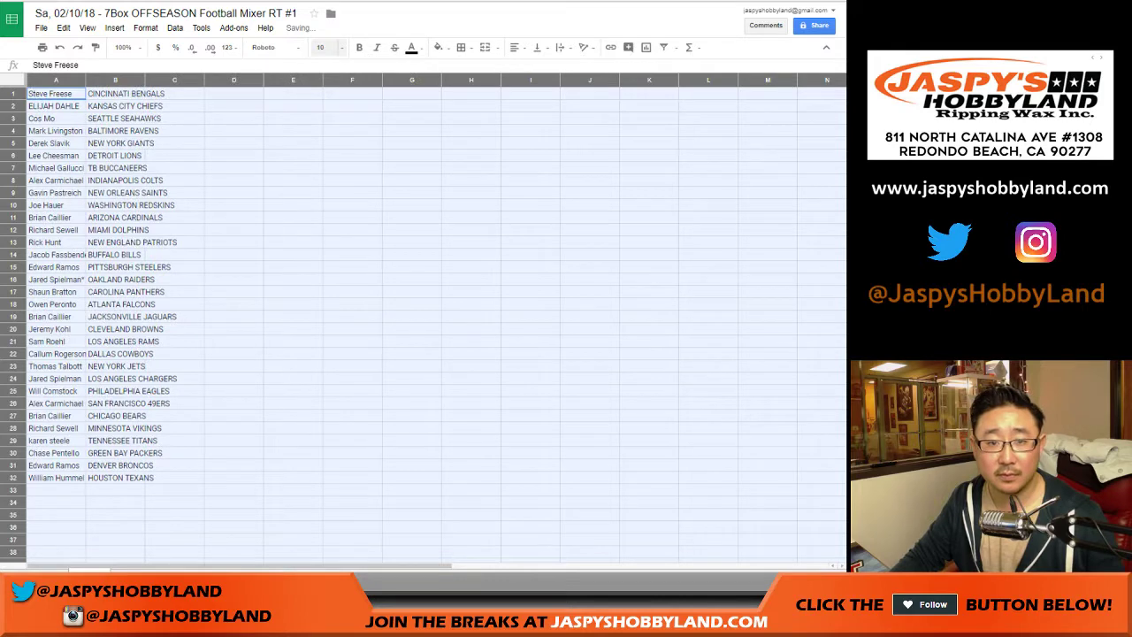
pyautogui.write('13')
pyautogui.press('Return')
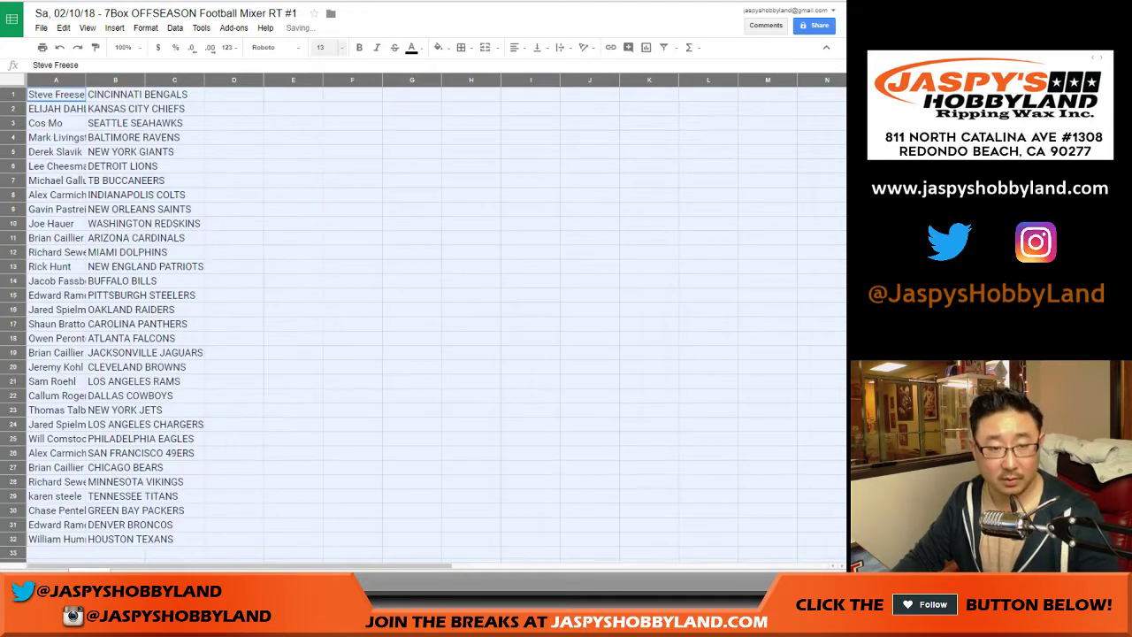
pyautogui.doubleClick(85, 80)
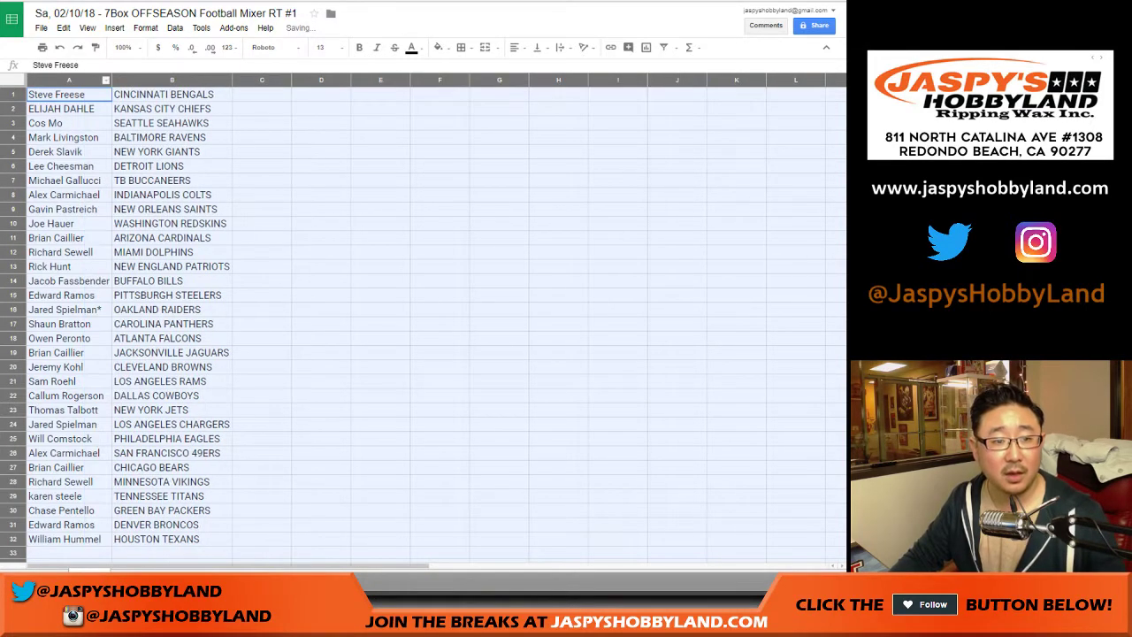
pyautogui.click(57, 94)
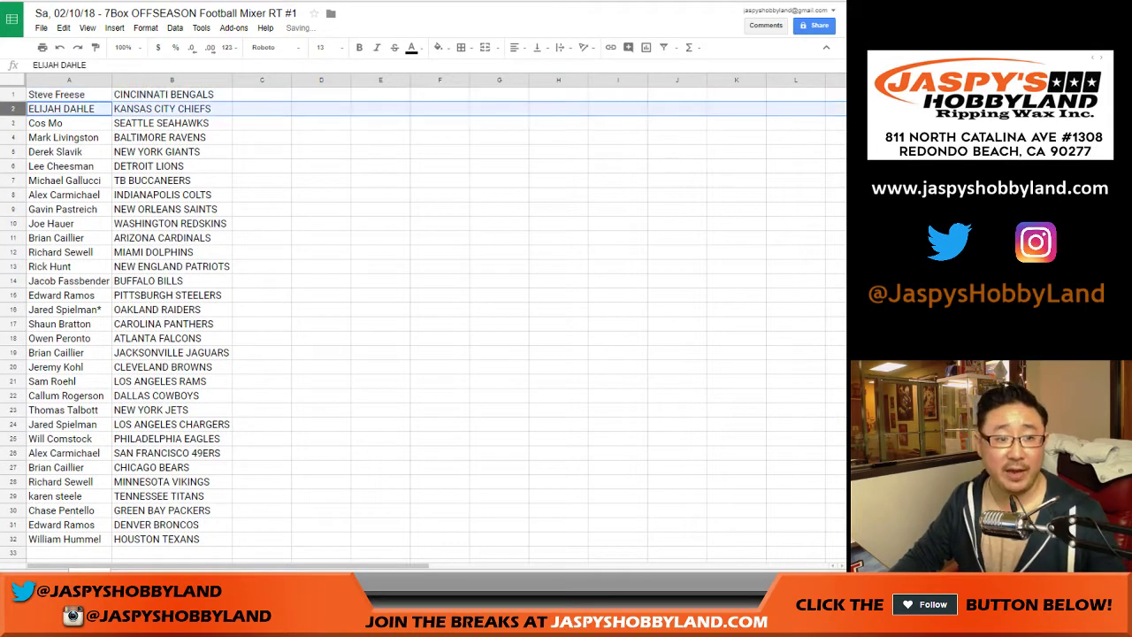
pyautogui.click(13, 108)
pyautogui.press('Down')
pyautogui.press('Down')
pyautogui.press('Down')
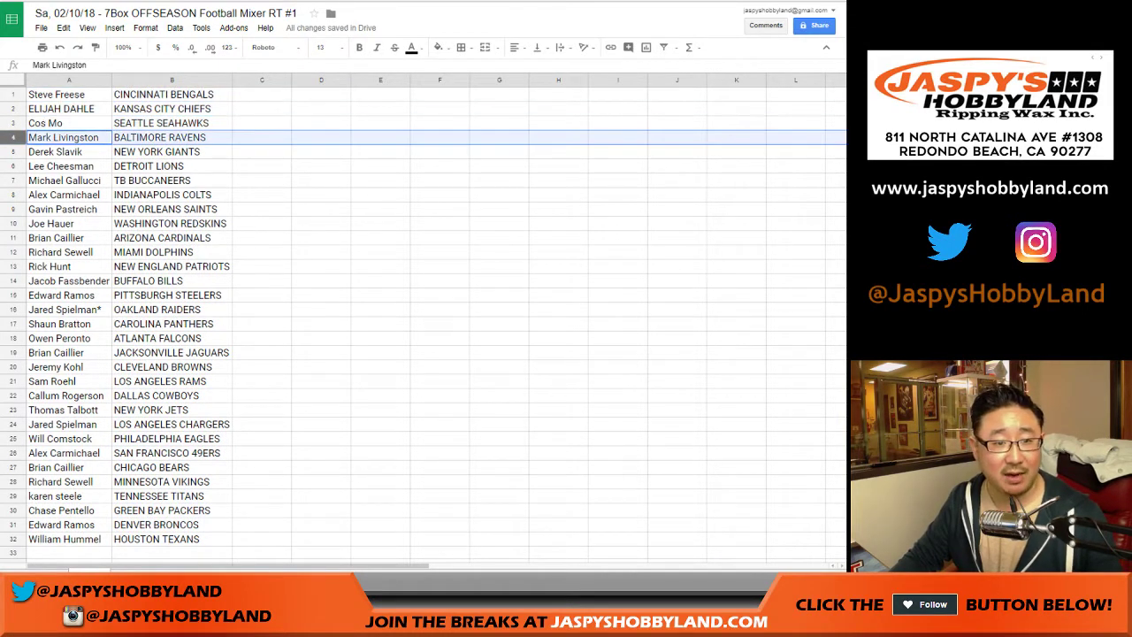
pyautogui.press('Down')
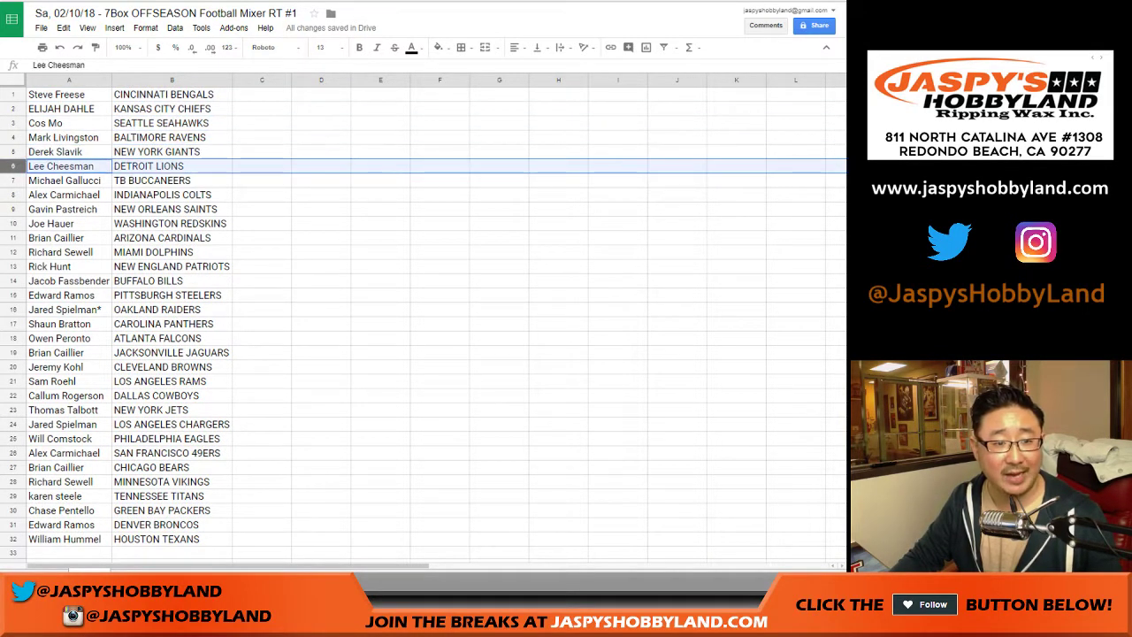
pyautogui.press('Down')
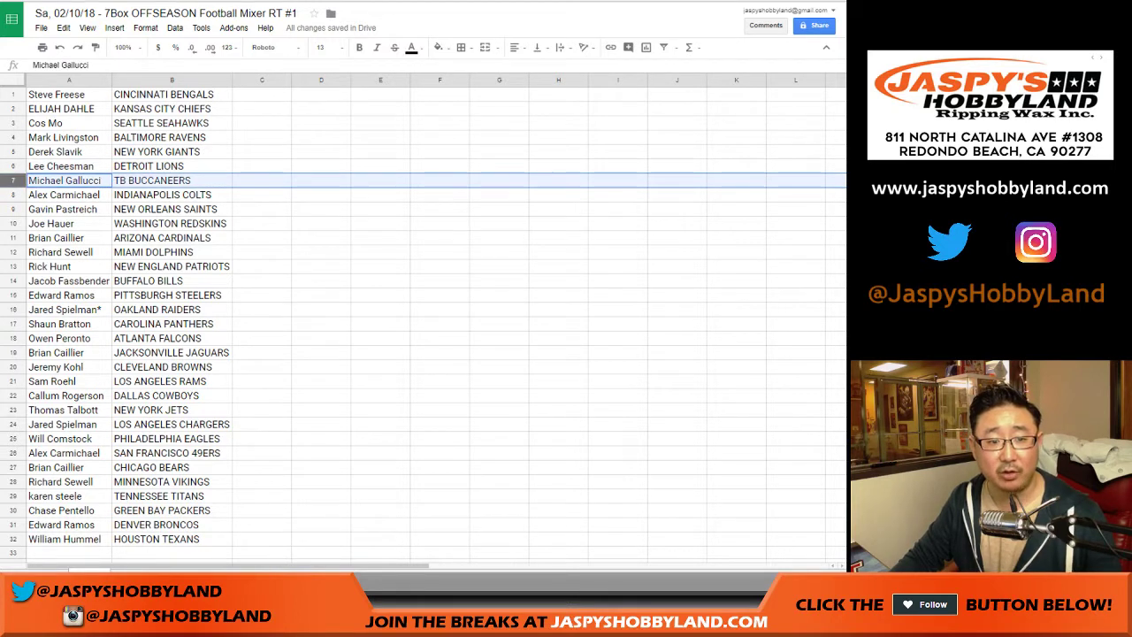
pyautogui.press('Down')
pyautogui.press('Down')
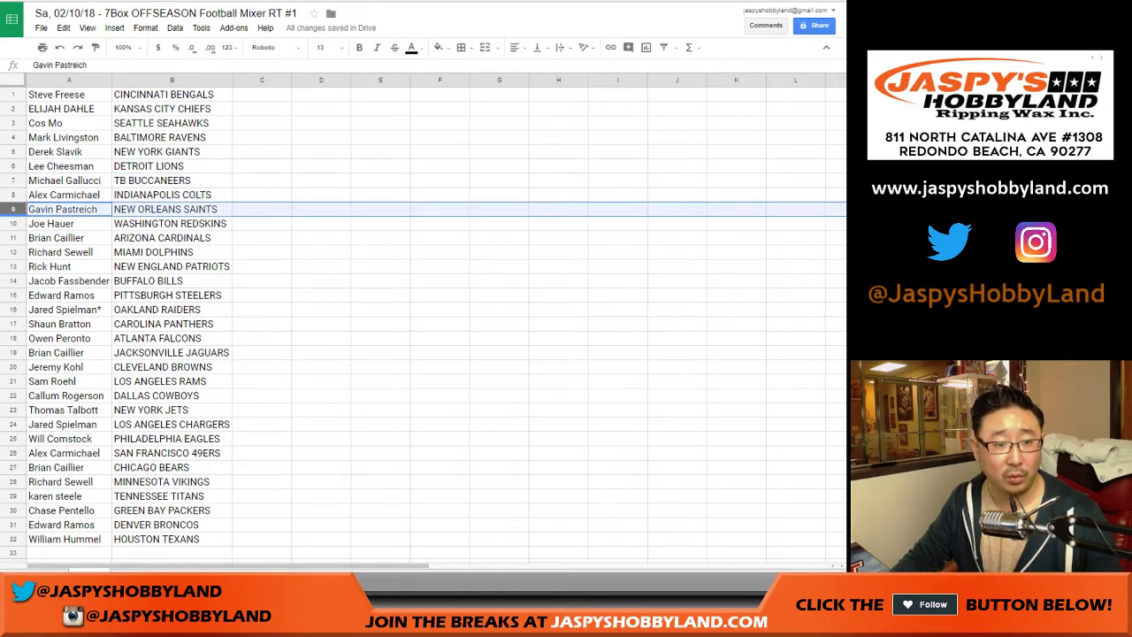
pyautogui.press('Down')
pyautogui.press('Down')
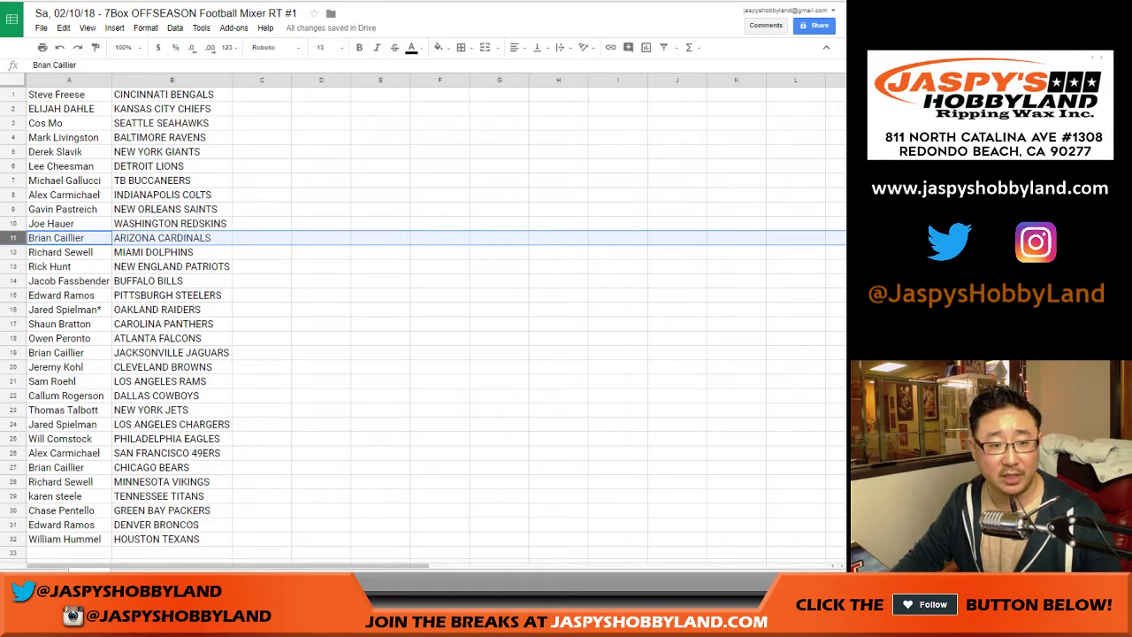
pyautogui.press('Down')
pyautogui.scroll(-2, 423, 318)
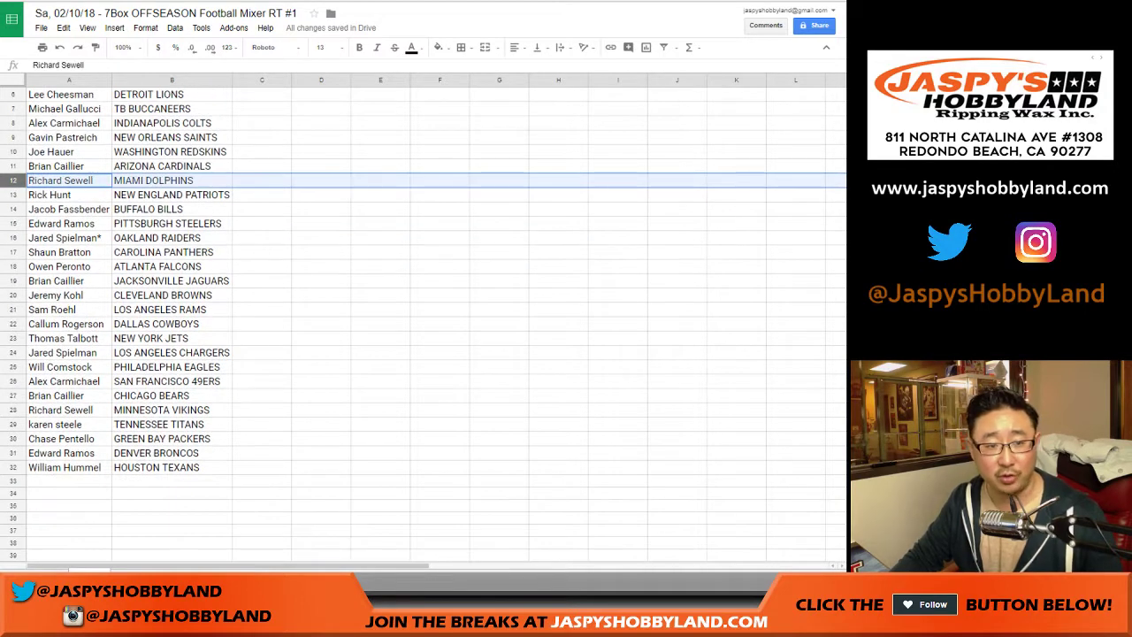
pyautogui.press('Down')
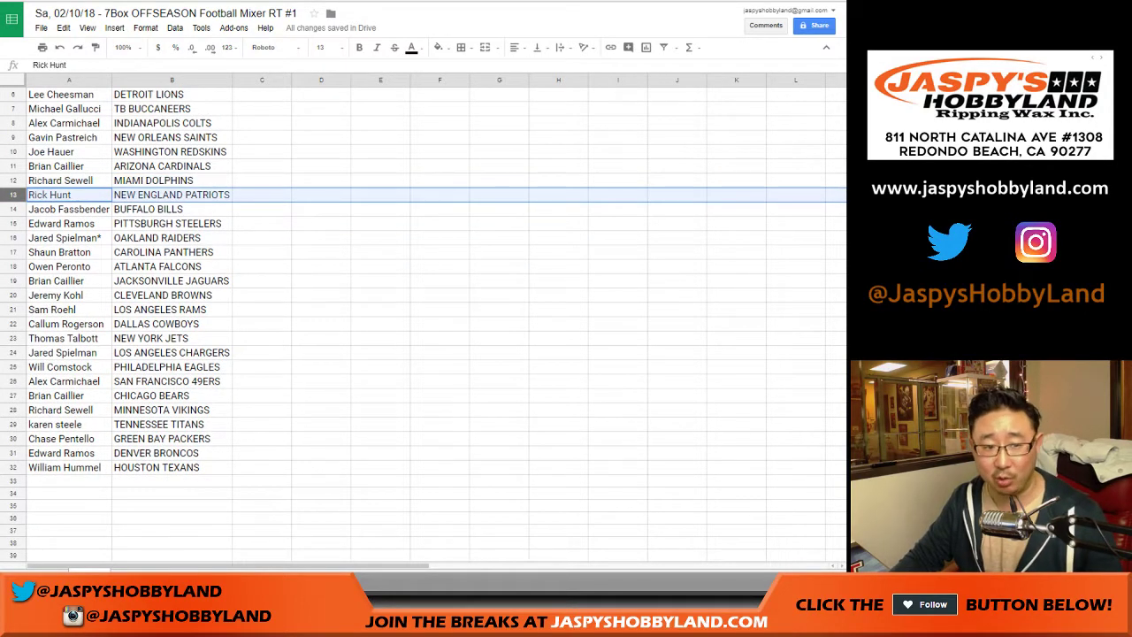
pyautogui.press('Down')
pyautogui.press('Down')
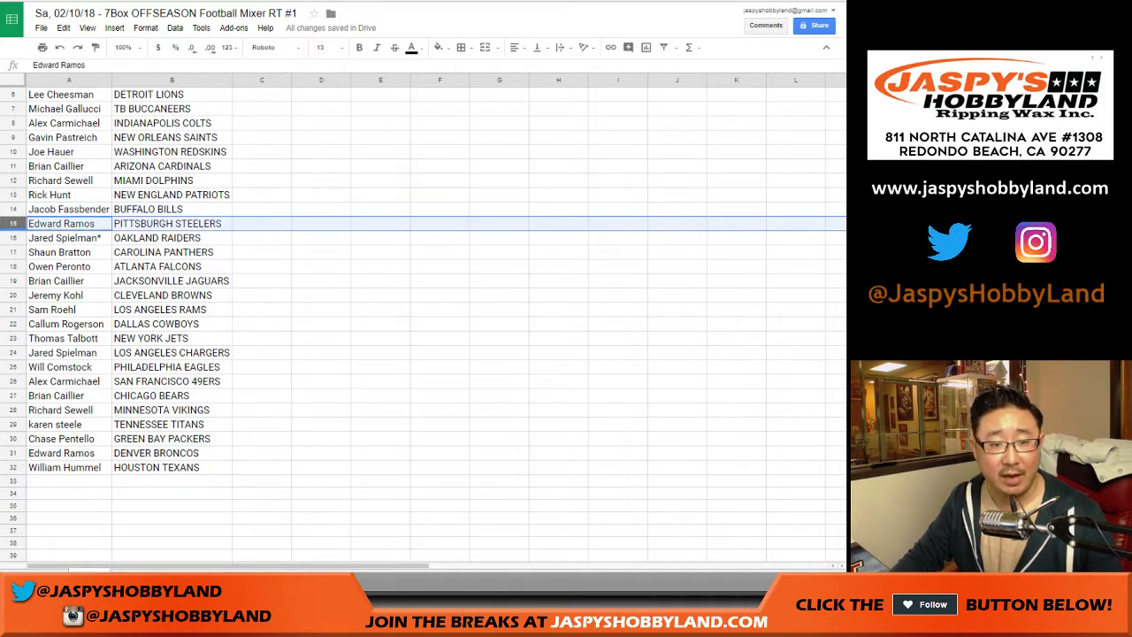
pyautogui.press('Down')
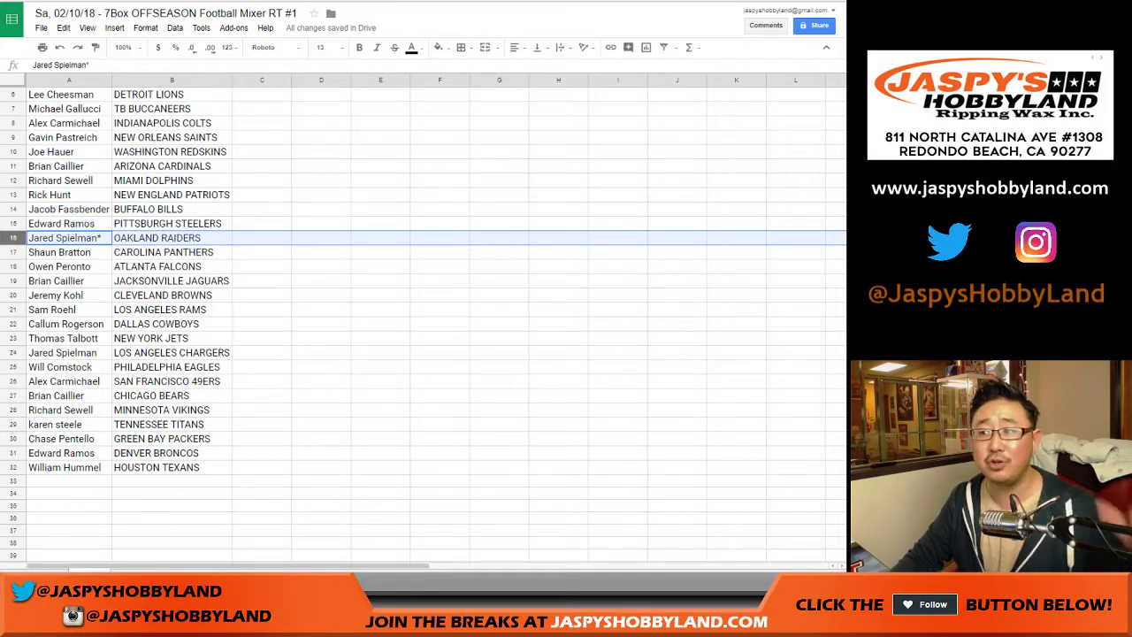
pyautogui.press('Down')
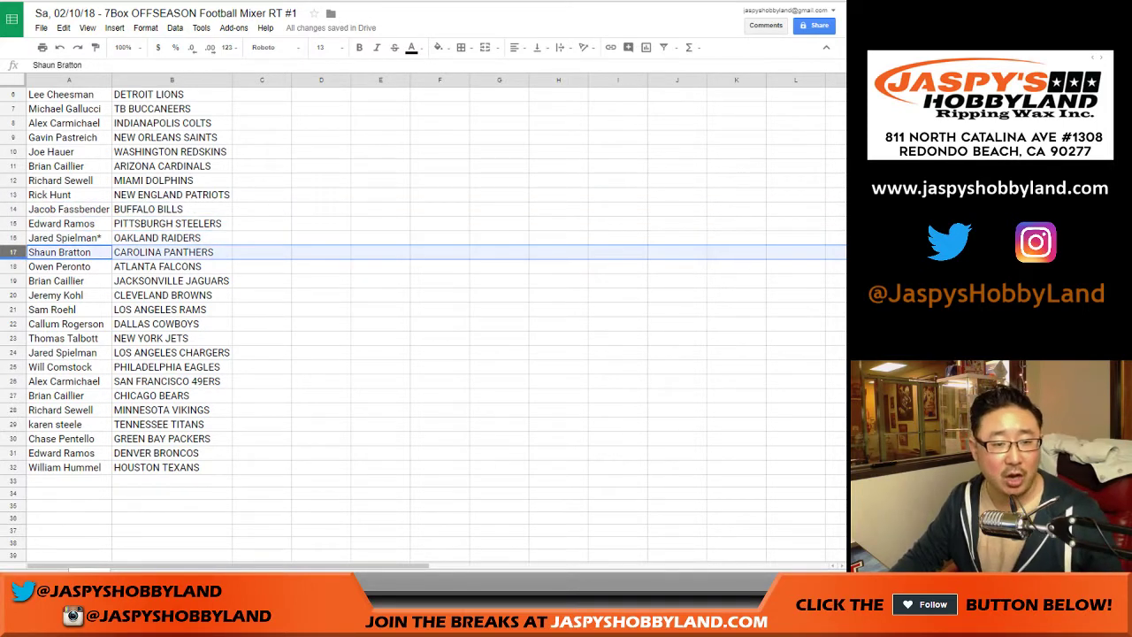
pyautogui.press('Down')
pyautogui.press('Down')
pyautogui.scroll(-2, 425, 319)
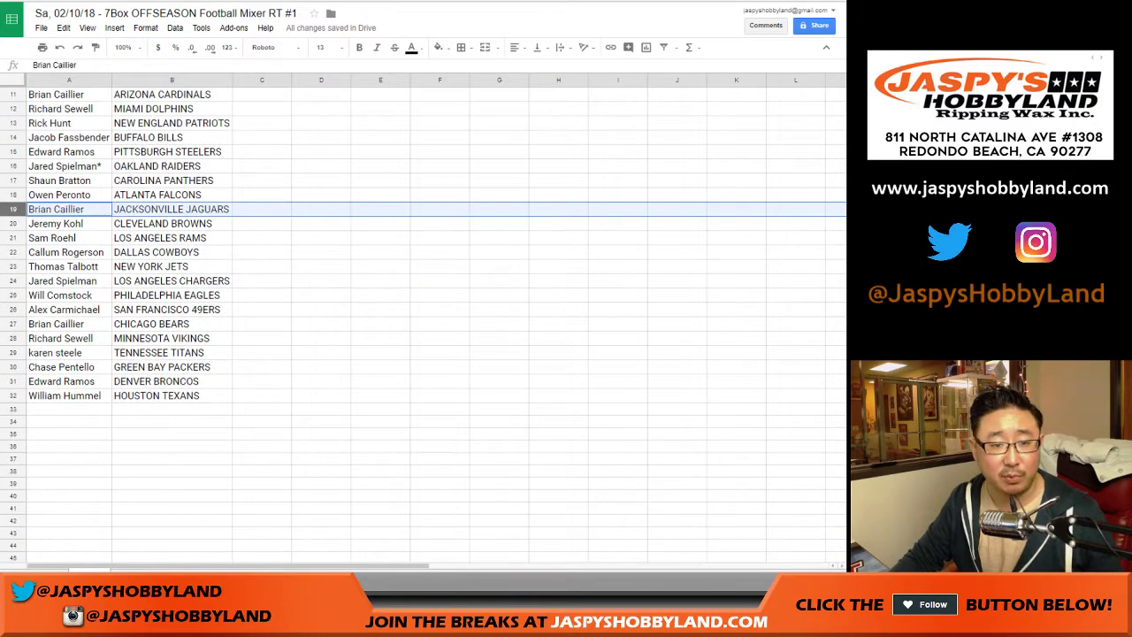
pyautogui.press('Down')
pyautogui.press('Down')
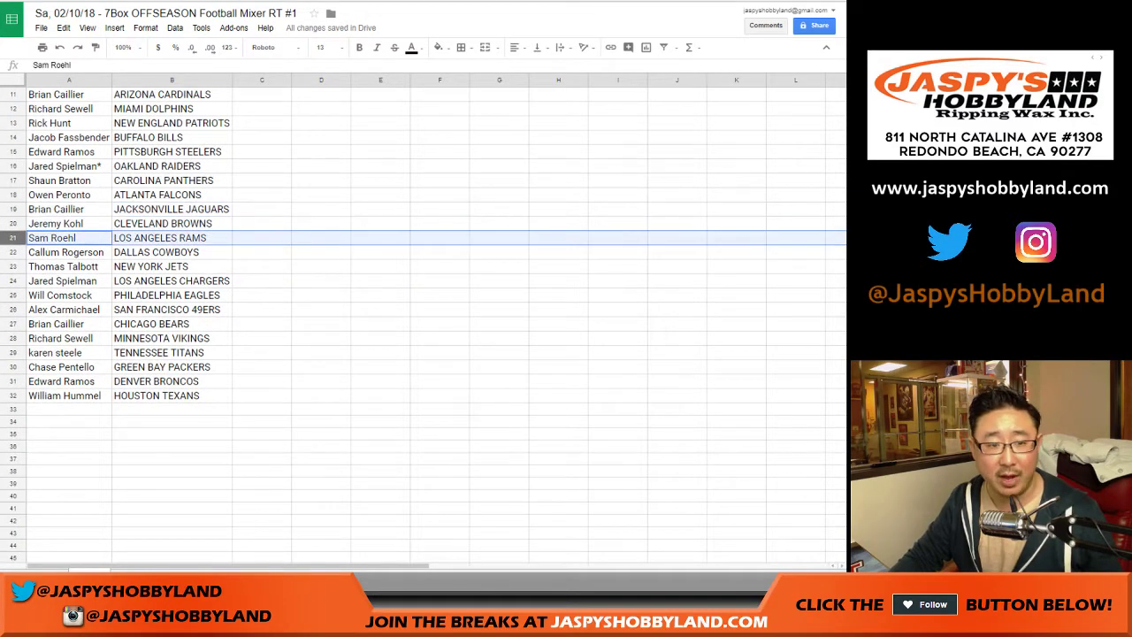
pyautogui.press('Down')
pyautogui.press('Down')
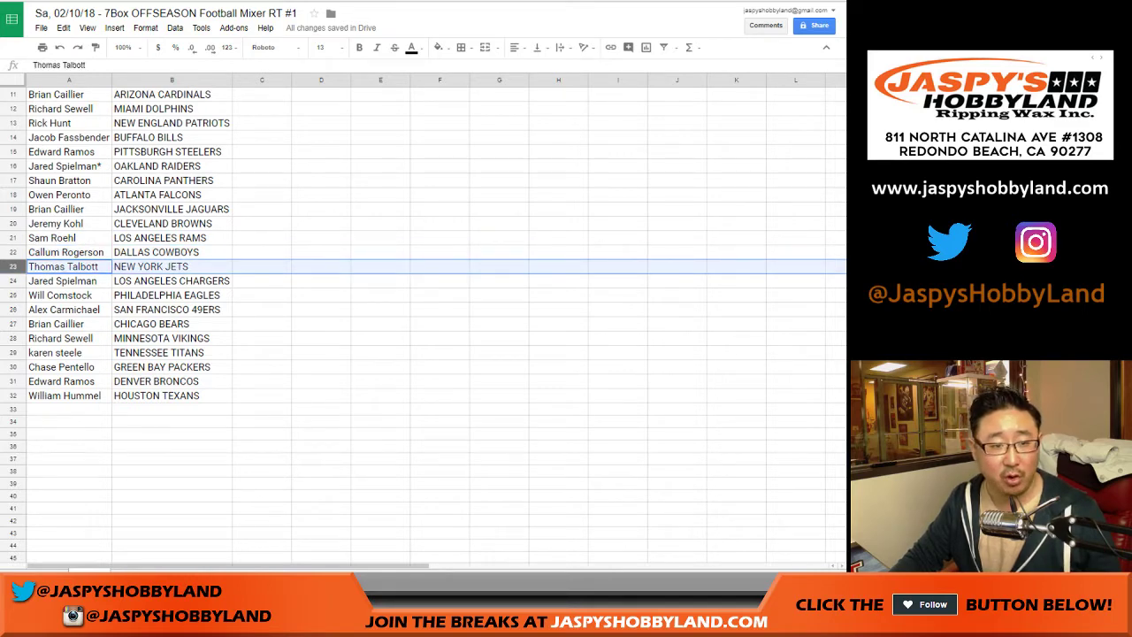
pyautogui.press('Down')
pyautogui.scroll(-2, 425, 318)
pyautogui.press('Down')
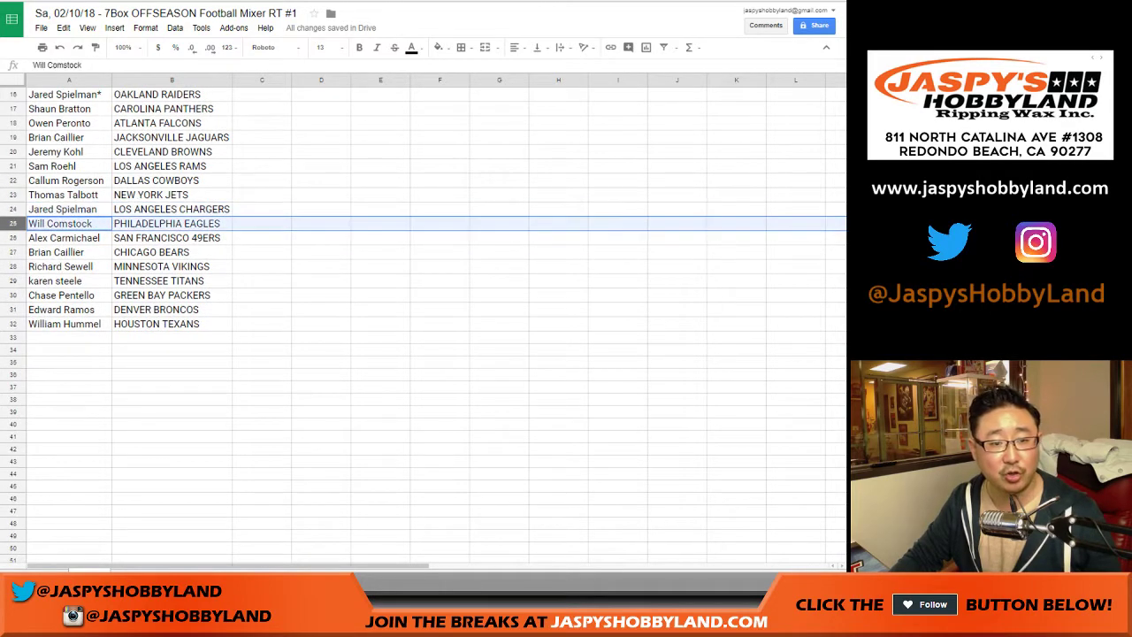
pyautogui.press('Down')
pyautogui.press('Down')
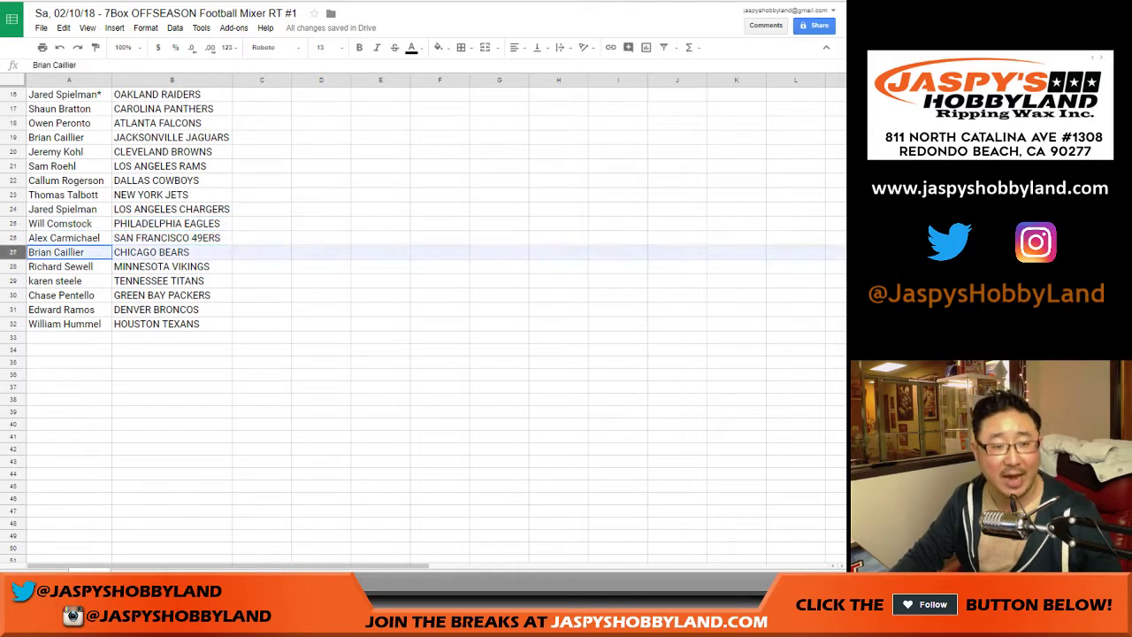
pyautogui.press('Down')
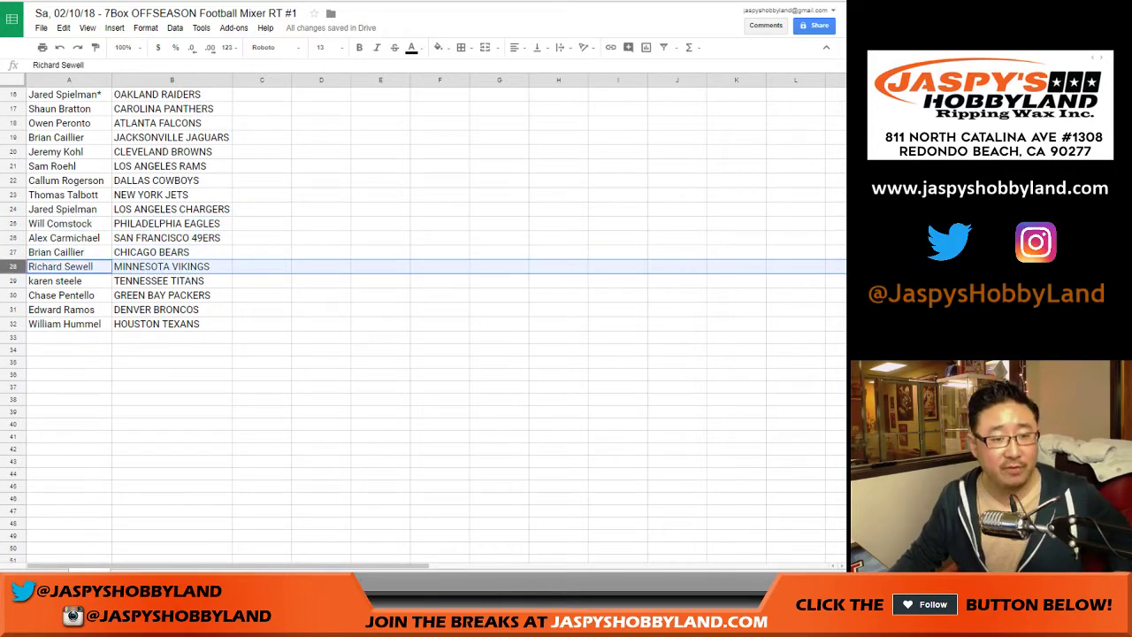
pyautogui.press('Down')
pyautogui.press('Down')
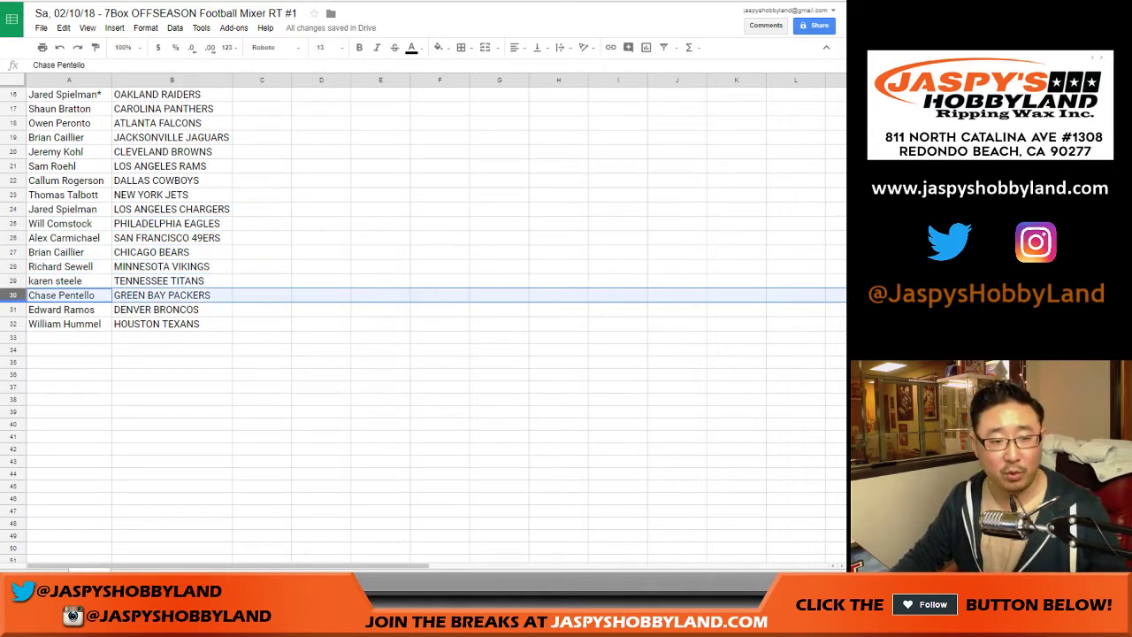
pyautogui.press('Down')
pyautogui.press('Down')
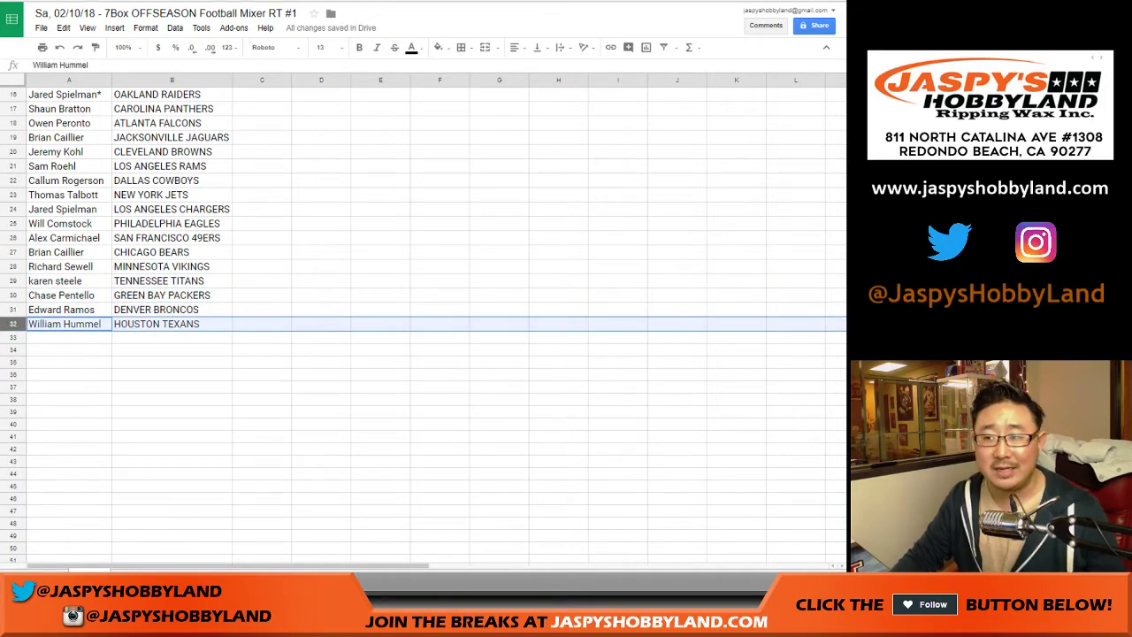
pyautogui.scroll(5, 423, 319)
# Step: Sort the sheet by team in column B, A to Z
pyautogui.click(172, 80)
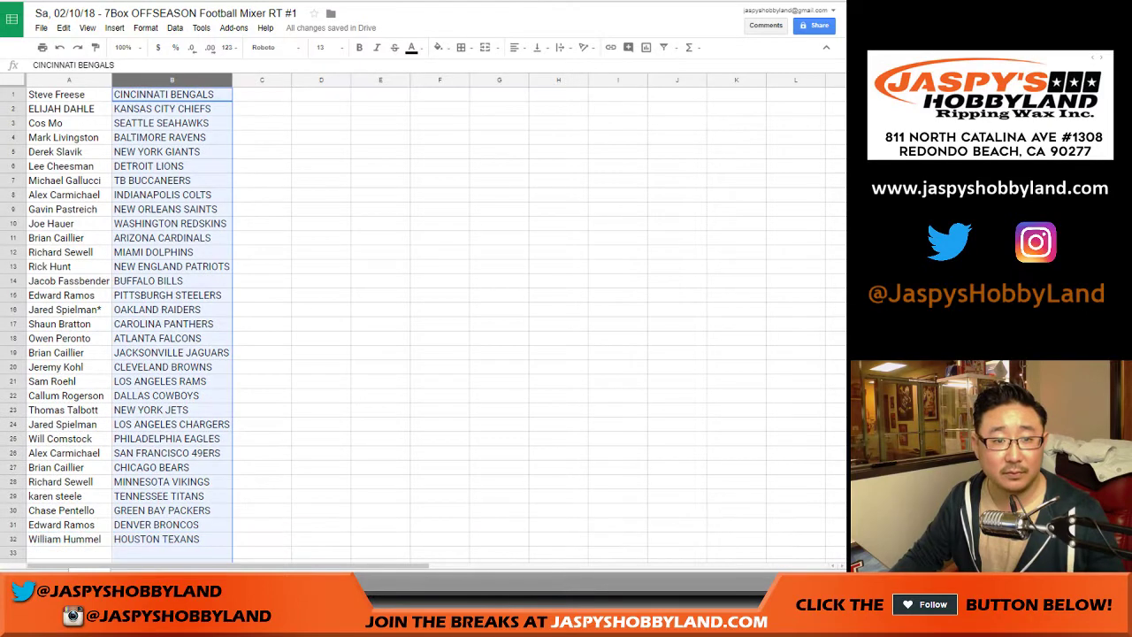
pyautogui.click(175, 27)
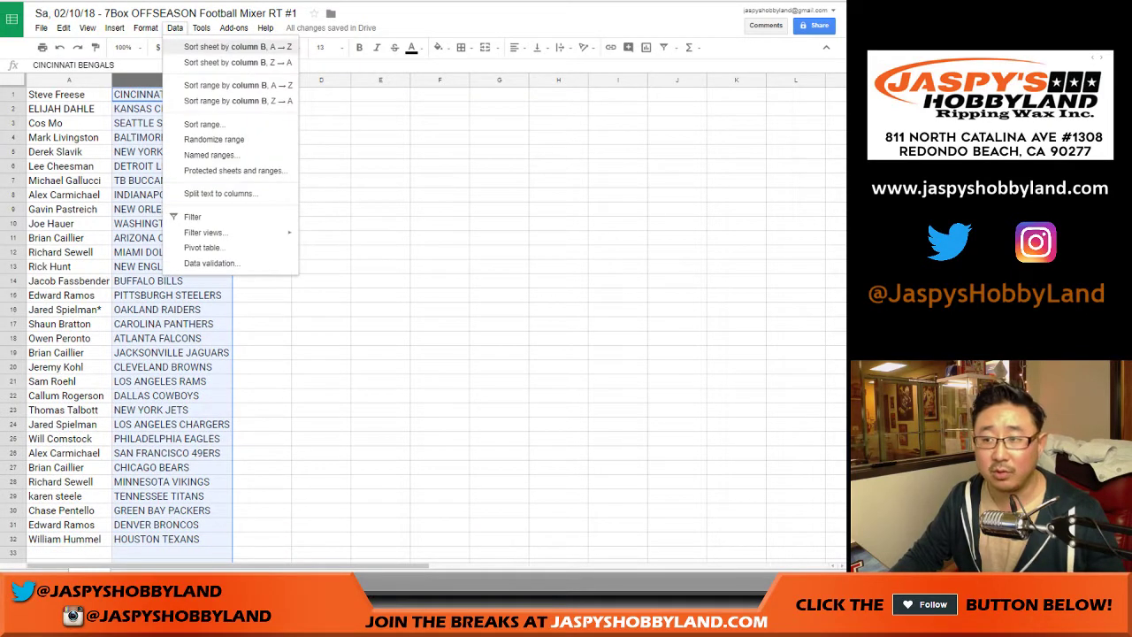
pyautogui.click(237, 46)
pyautogui.click(69, 94)
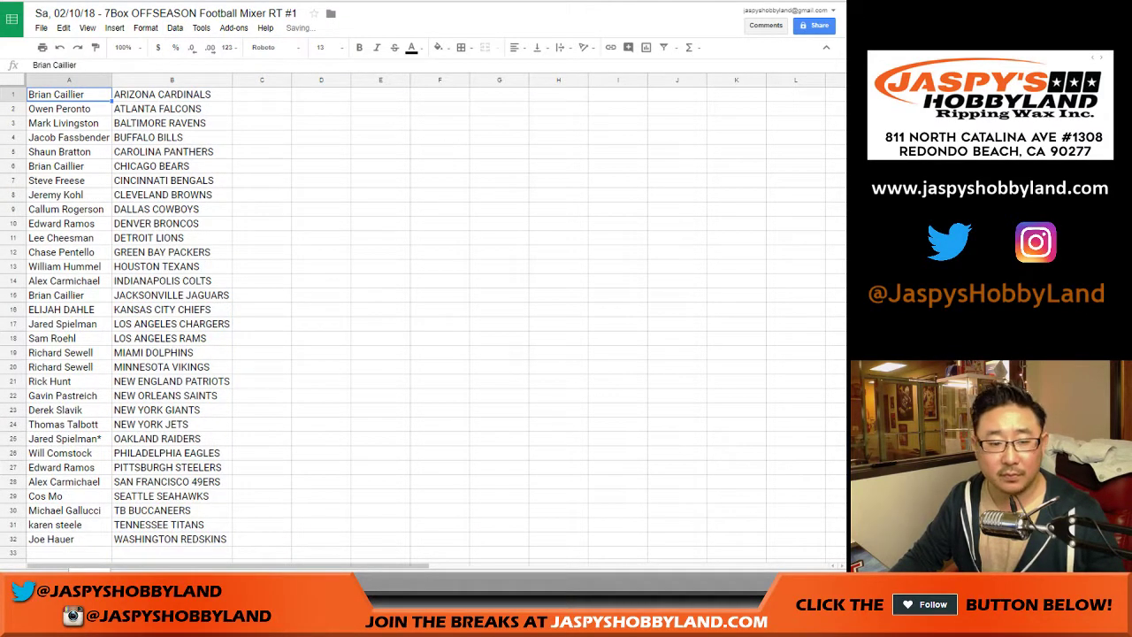
# Step: Give every cell of A1:B32 a border and center the table's text
pyautogui.keyDown('shift'); pyautogui.click(172, 539); pyautogui.keyUp('shift')
pyautogui.click(461, 47)
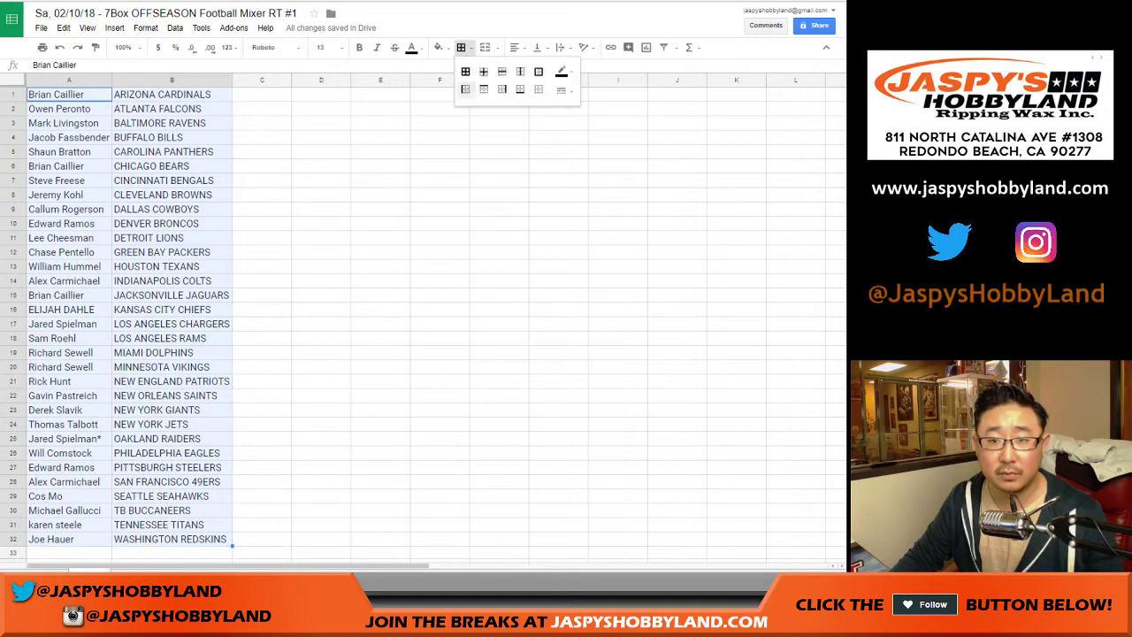
pyautogui.click(465, 71)
pyautogui.click(514, 47)
pyautogui.click(523, 68)
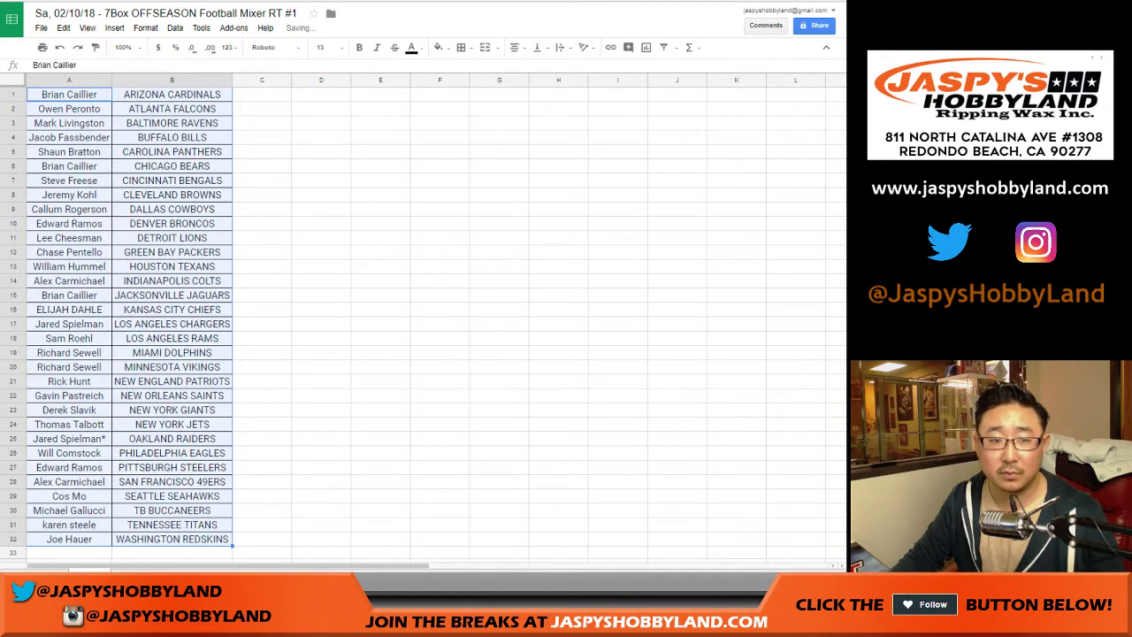
pyautogui.click(262, 94)
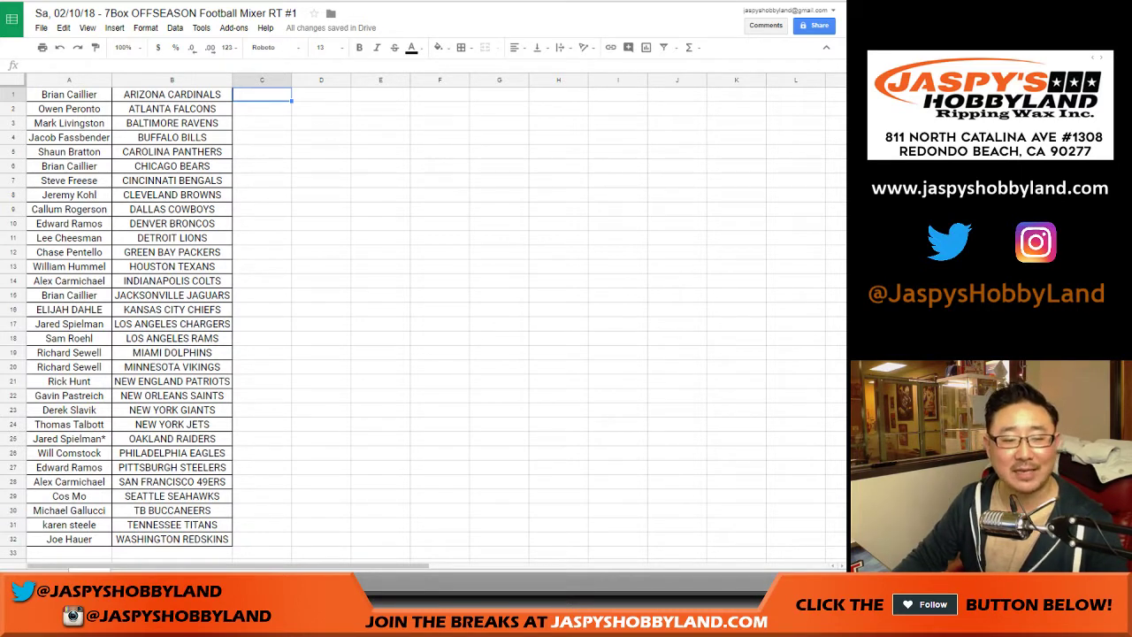
pyautogui.click(12, 524)
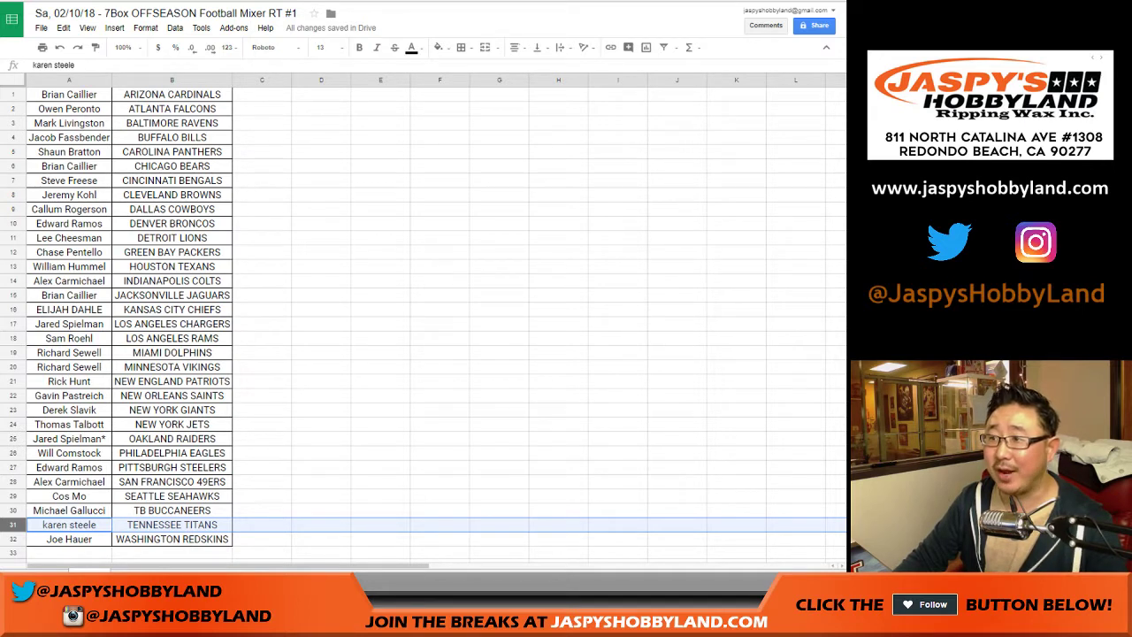
pyautogui.click(262, 94)
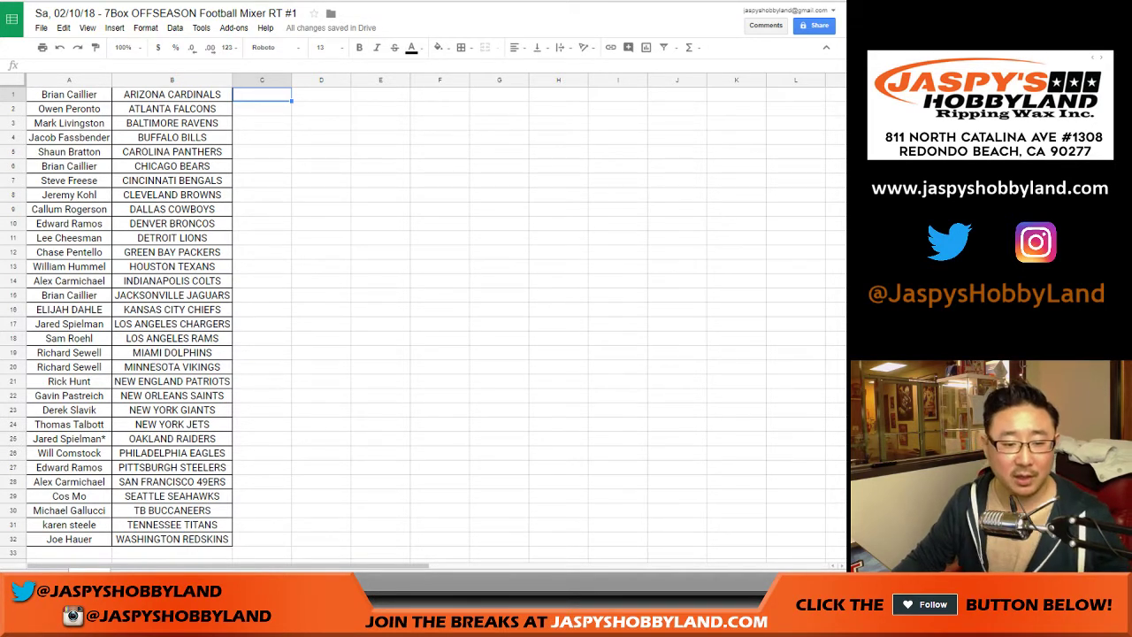
# Step: Park the TB BUCCANEERS (A30) and INDIANAPOLIS COLTS (A14) participants out in column C
pyautogui.click(69, 511)
pyautogui.moveTo(88, 518); pyautogui.dragTo(302, 527)
pyautogui.click(69, 281)
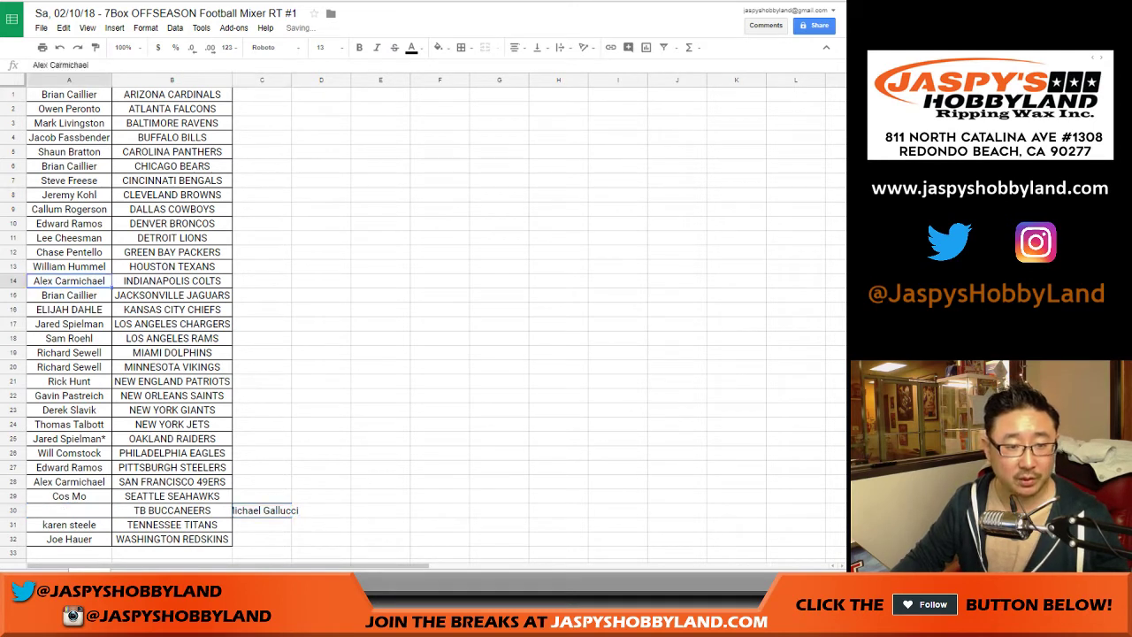
pyautogui.moveTo(88, 288); pyautogui.dragTo(302, 298)
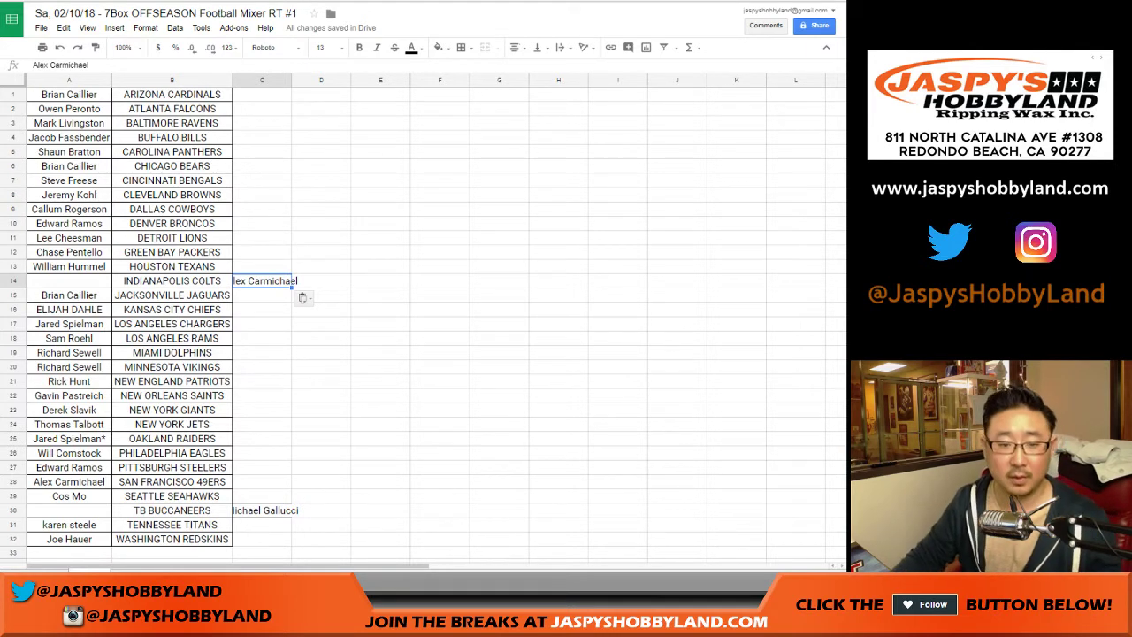
# Step: Move the parked names back swapped: row 30's name into A14, row 14's into A30
pyautogui.click(262, 511)
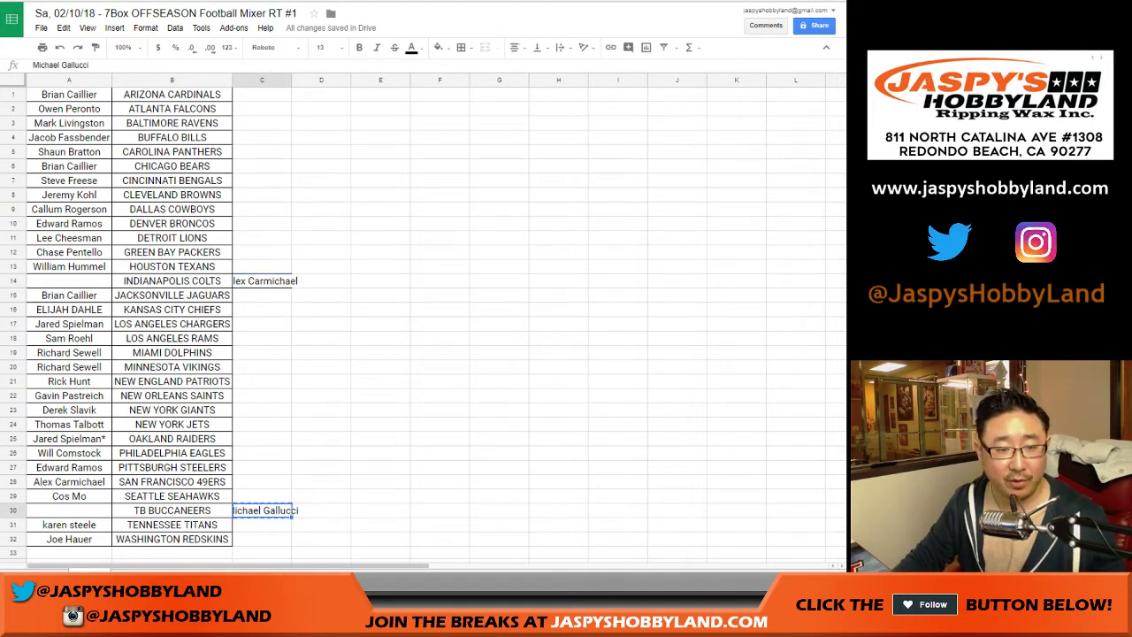
pyautogui.click(69, 281)
pyautogui.click(262, 280)
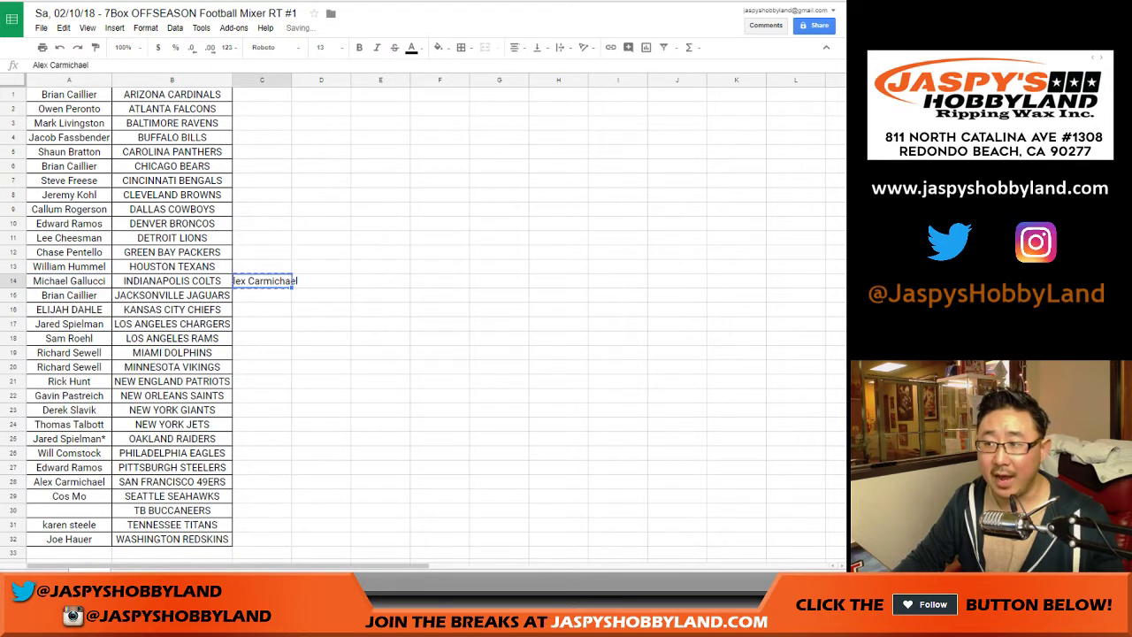
pyautogui.click(69, 510)
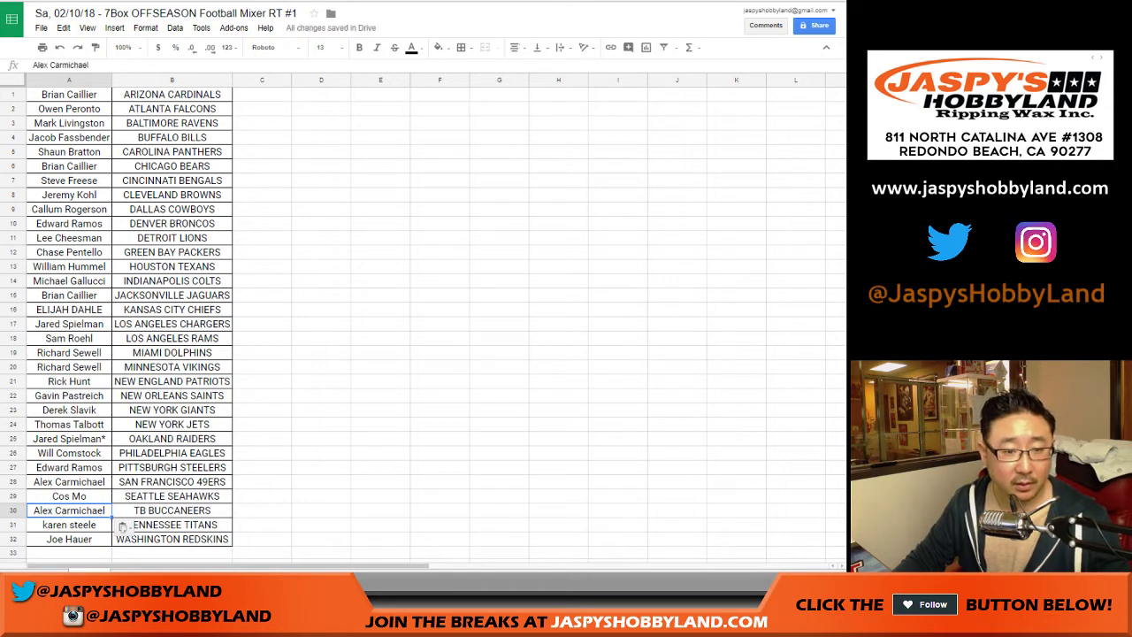
# Step: Append "- t" to the traded names in A14 and A30
pyautogui.click(69, 280)
pyautogui.doubleClick(69, 281)
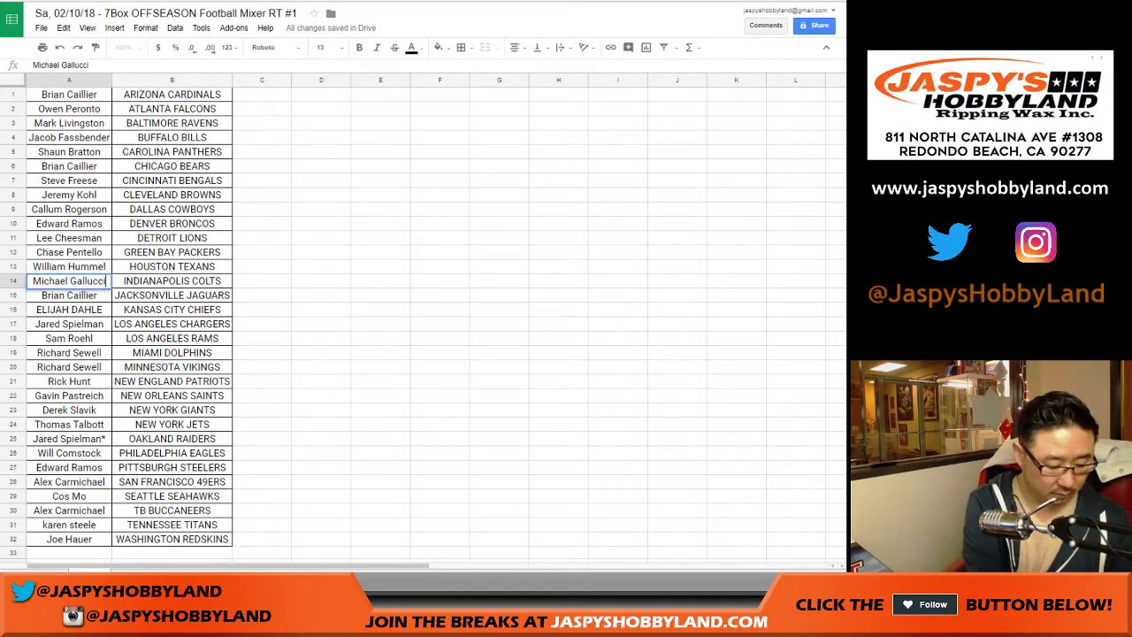
pyautogui.write('- t')
pyautogui.press('Return')
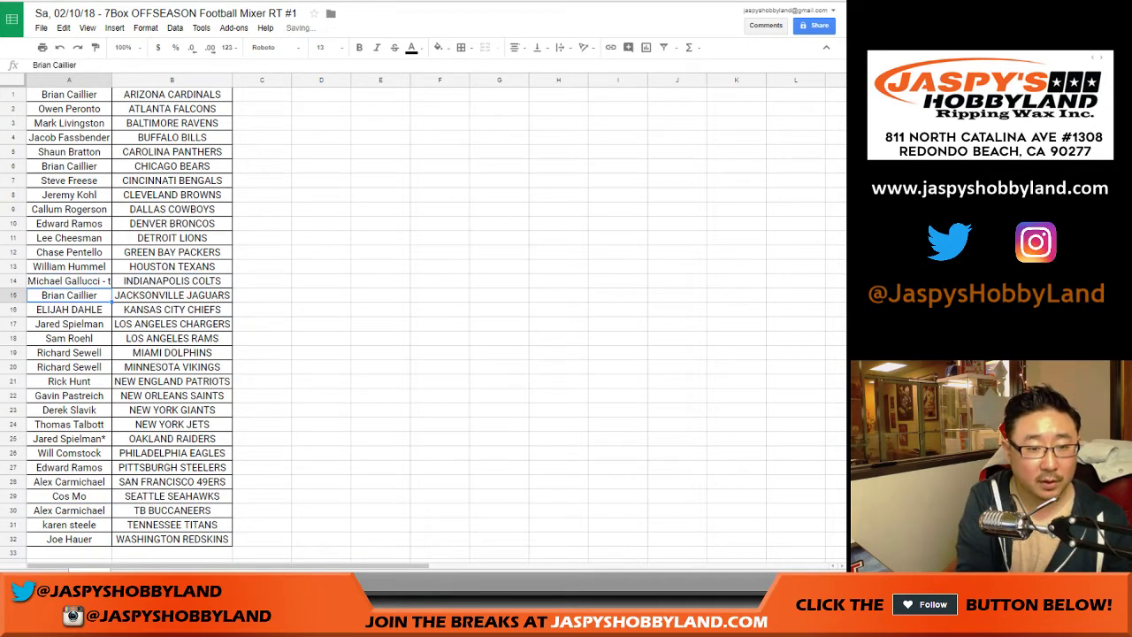
pyautogui.press('Down')
pyautogui.press('Down')
pyautogui.press('Down')
pyautogui.press('Down')
pyautogui.press('Down')
pyautogui.press('Down')
pyautogui.press('Down')
pyautogui.press('Down')
pyautogui.press('Down')
pyautogui.press('Down')
pyautogui.press('Down')
pyautogui.press('Down')
pyautogui.press('Down')
pyautogui.press('Down')
pyautogui.press('Down')
pyautogui.press('Return')
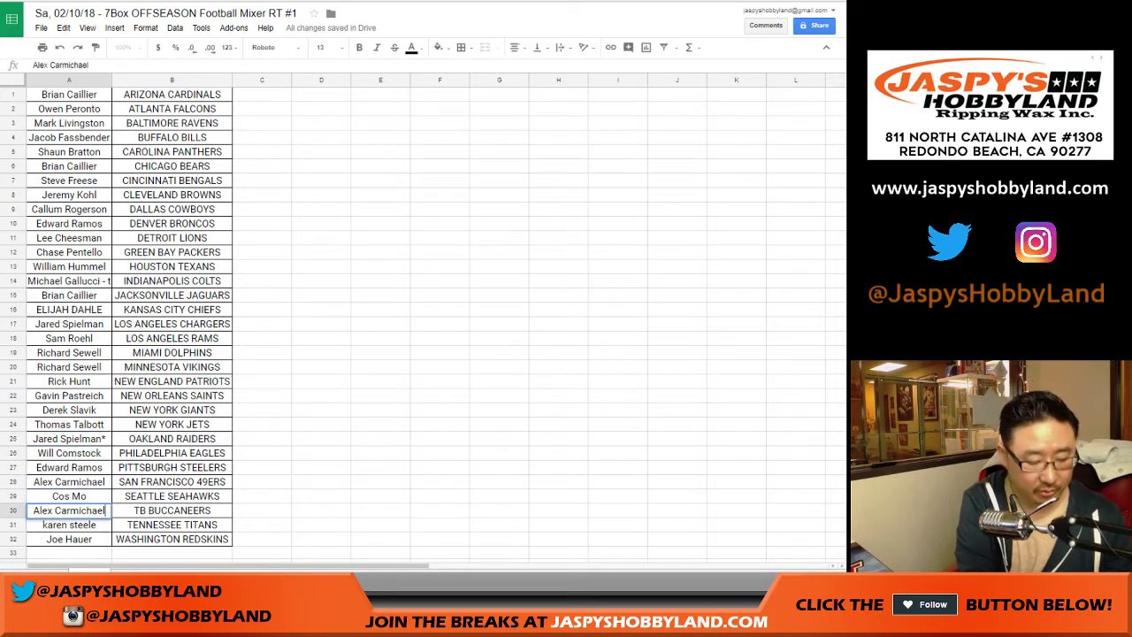
pyautogui.write('- t')
pyautogui.press('Return')
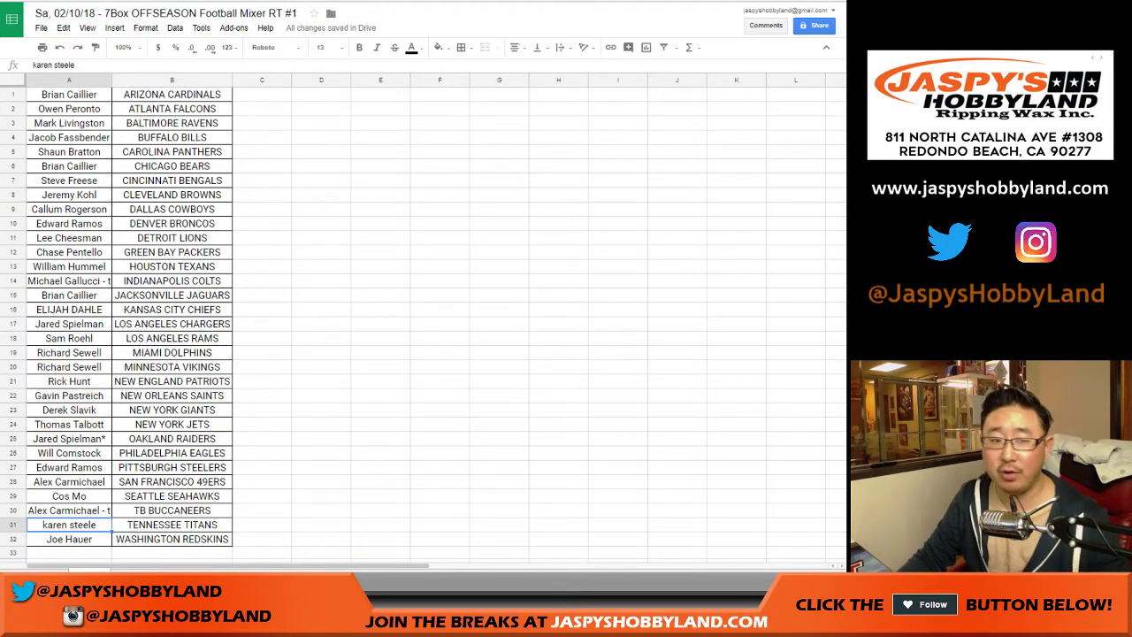
# Step: Preview printing in portrait with a workbook-title header, then widen column A slightly
pyautogui.hotkey('ctrl', 'p')
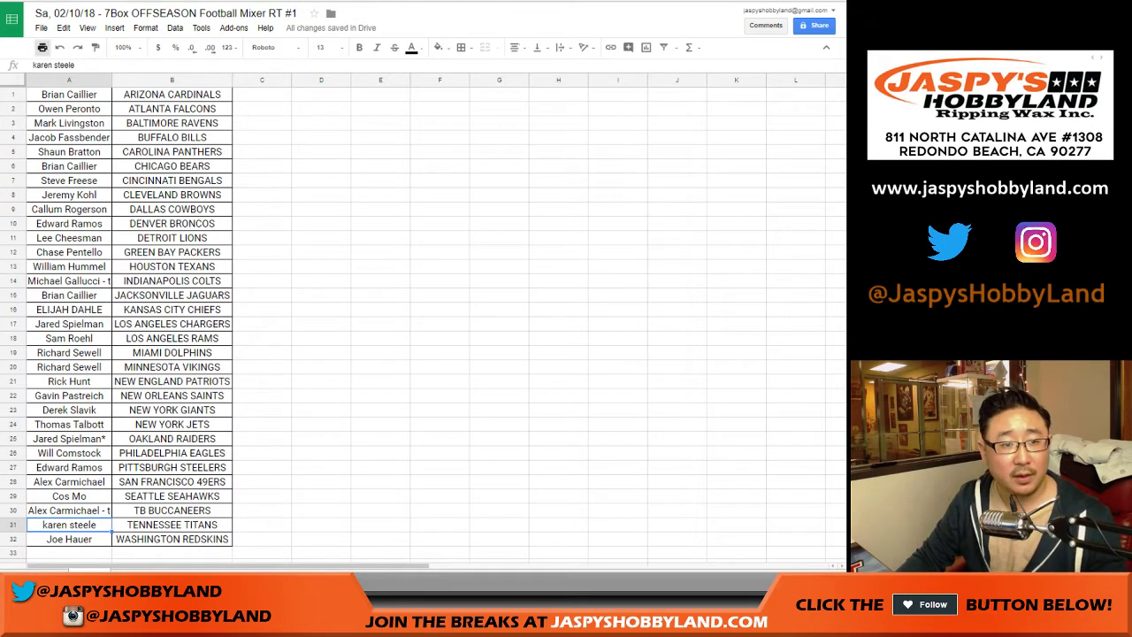
pyautogui.click(770, 146)
pyautogui.click(717, 270)
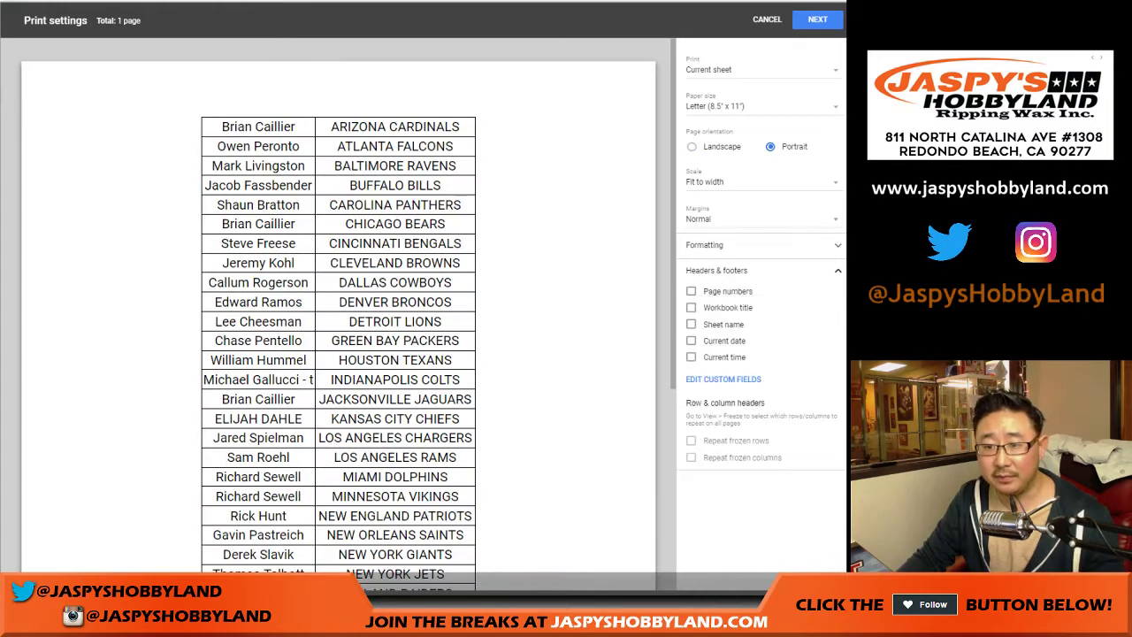
pyautogui.click(691, 307)
pyautogui.click(818, 18)
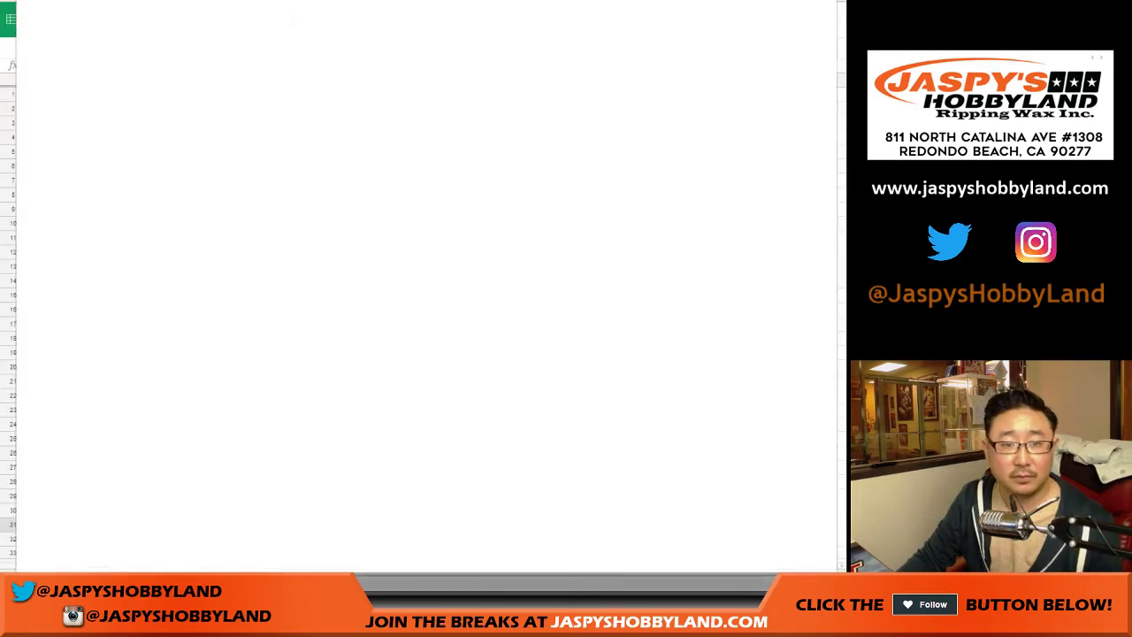
pyautogui.press('Return')
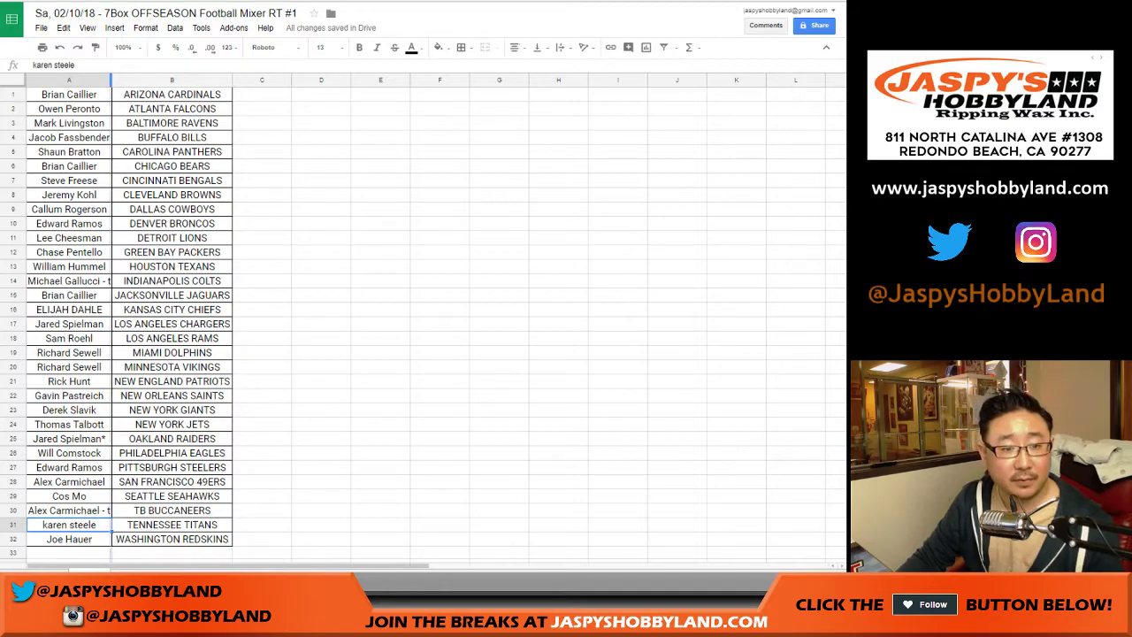
pyautogui.moveTo(111, 80); pyautogui.dragTo(114, 80)
pyautogui.click(264, 94)
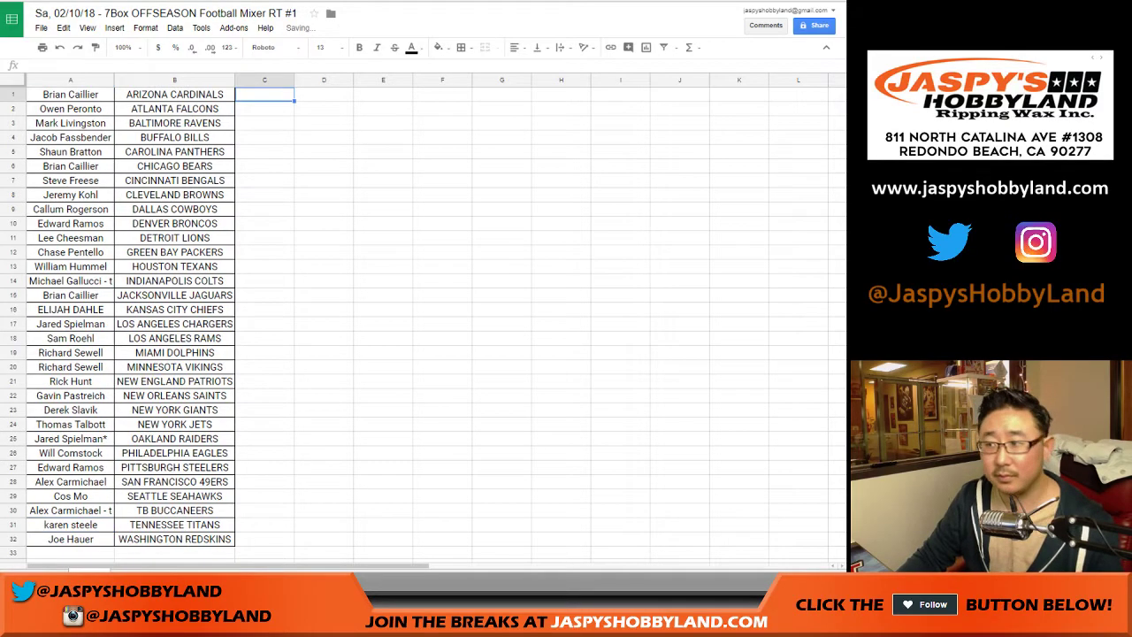